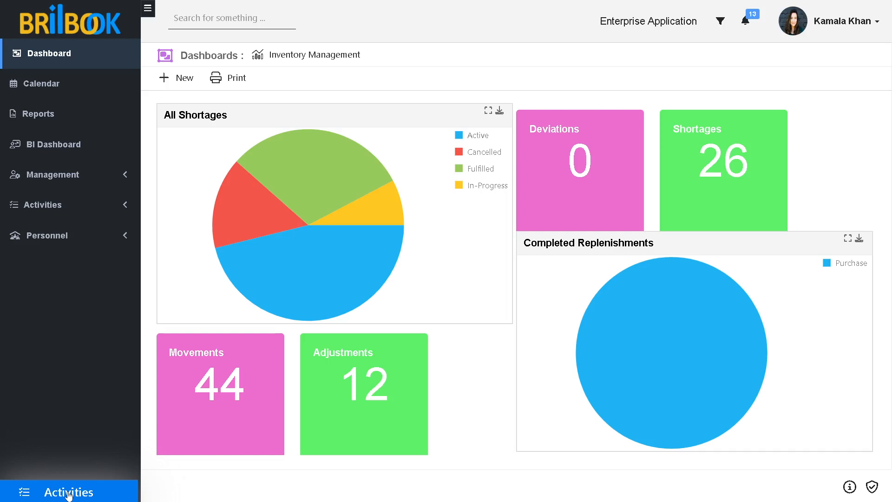
Start a new component record from the Components list in the Inventory area
click(68, 494)
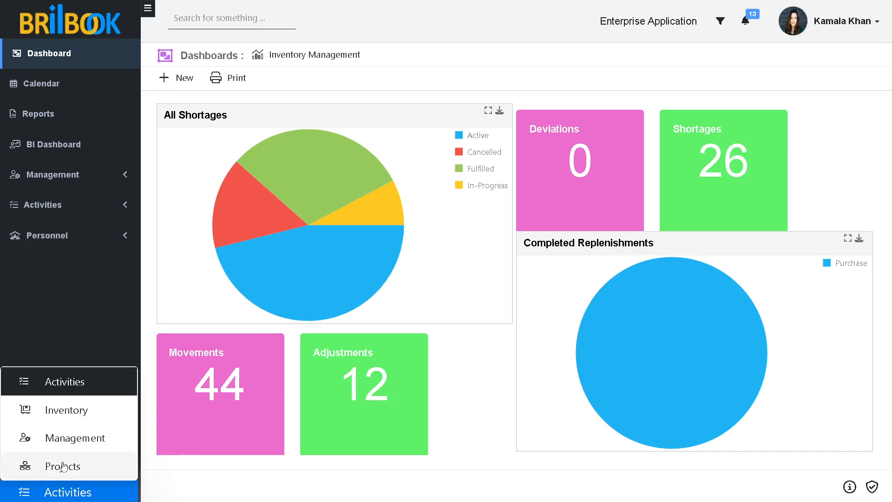
click(60, 413)
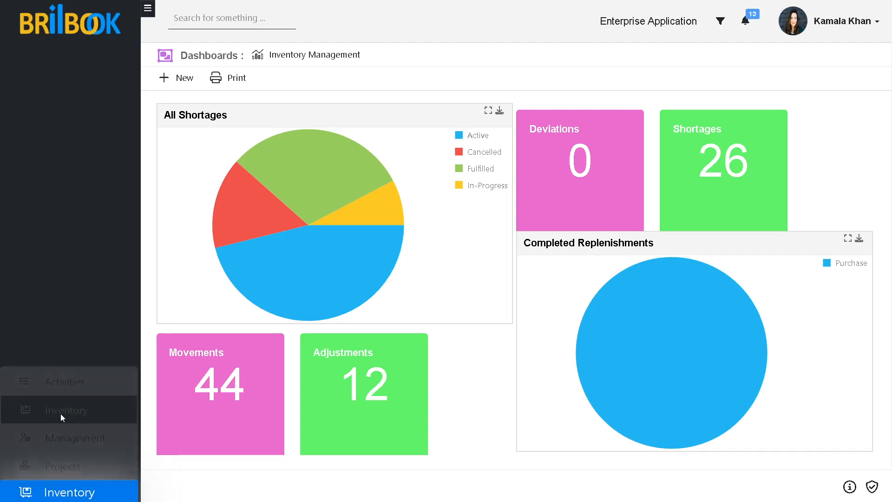
click(40, 247)
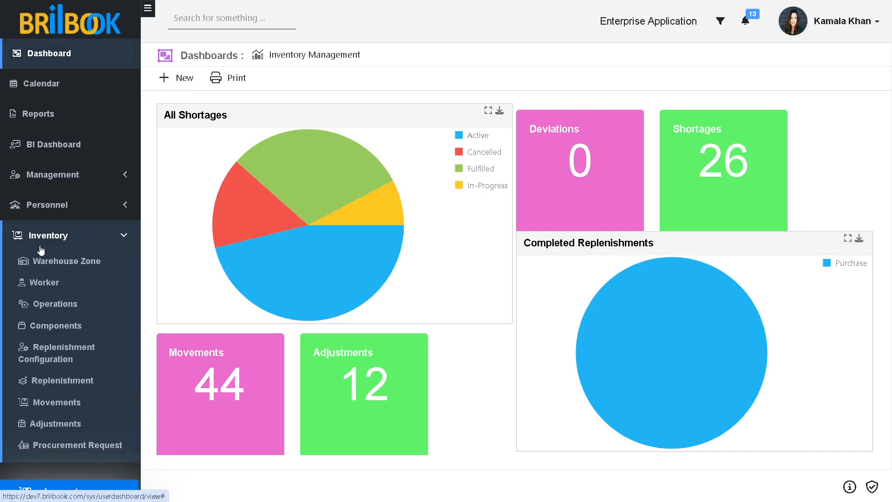
click(53, 327)
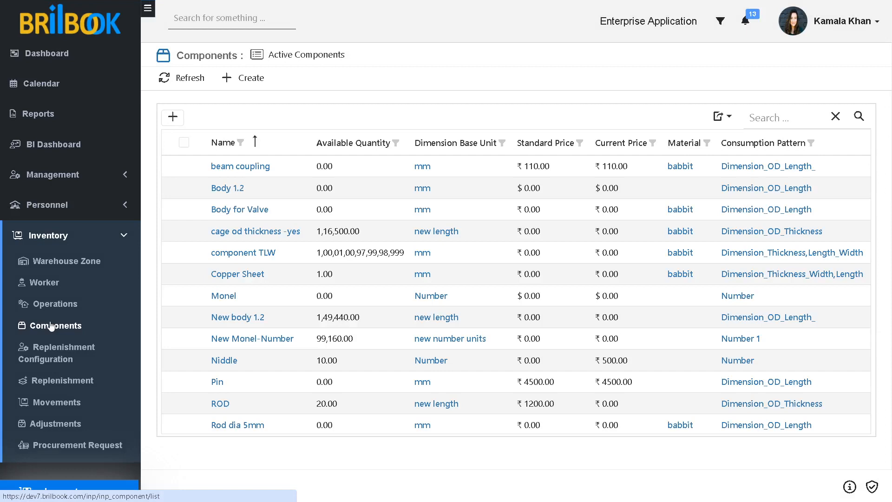
click(242, 82)
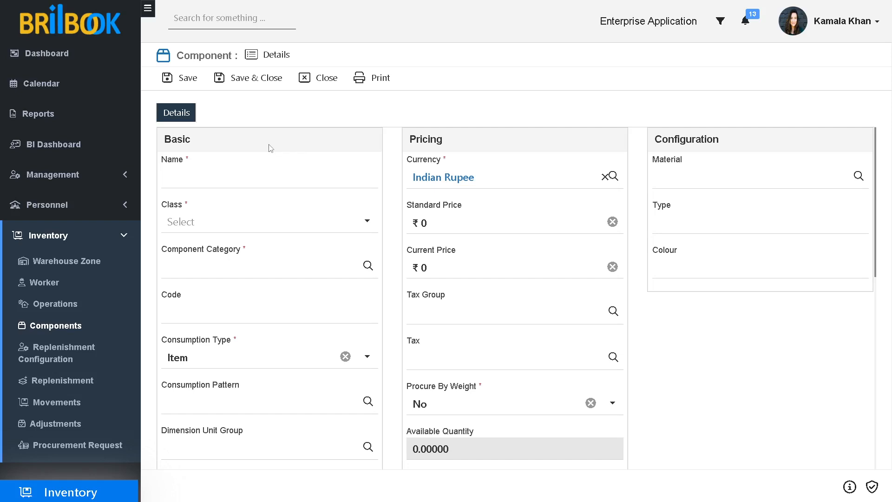
Name the new component "Rod dia 2mm"
click(198, 176)
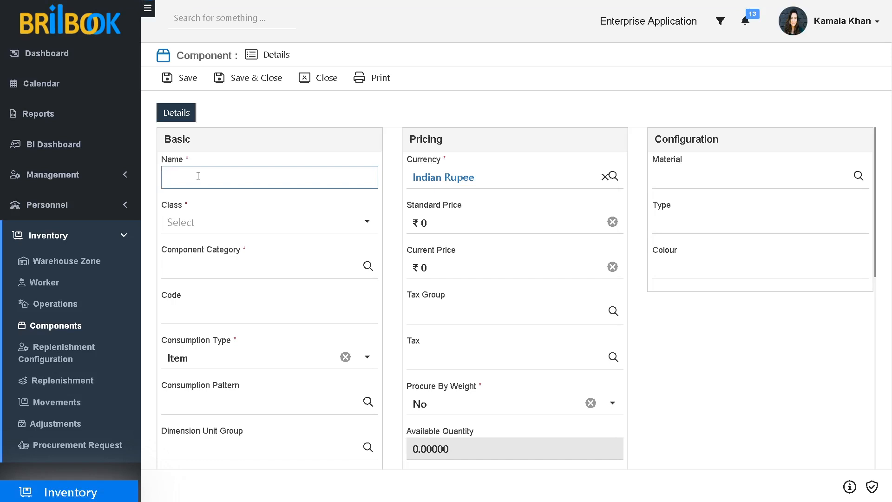
text(Rd)
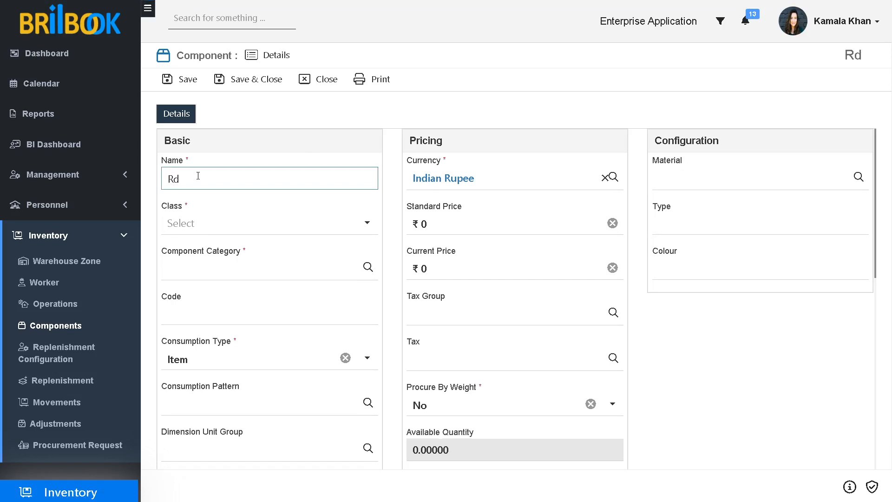
key(BackSpace)
text(od dia 2)
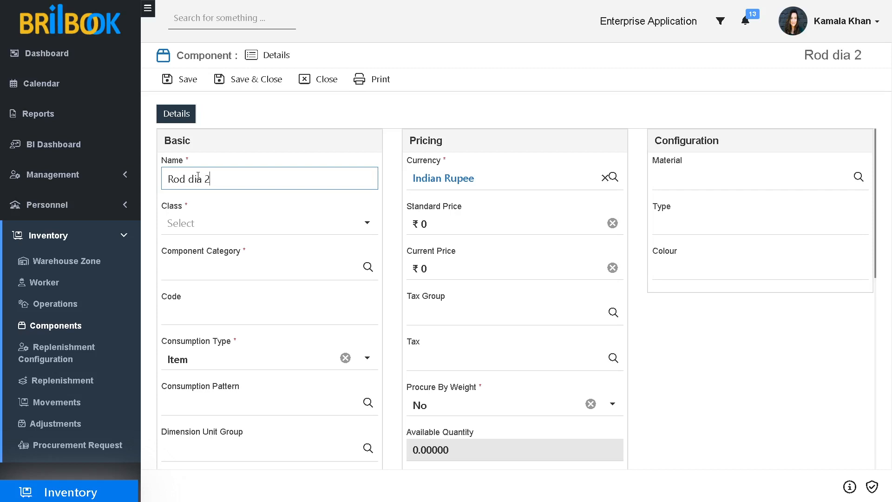
text(mm)
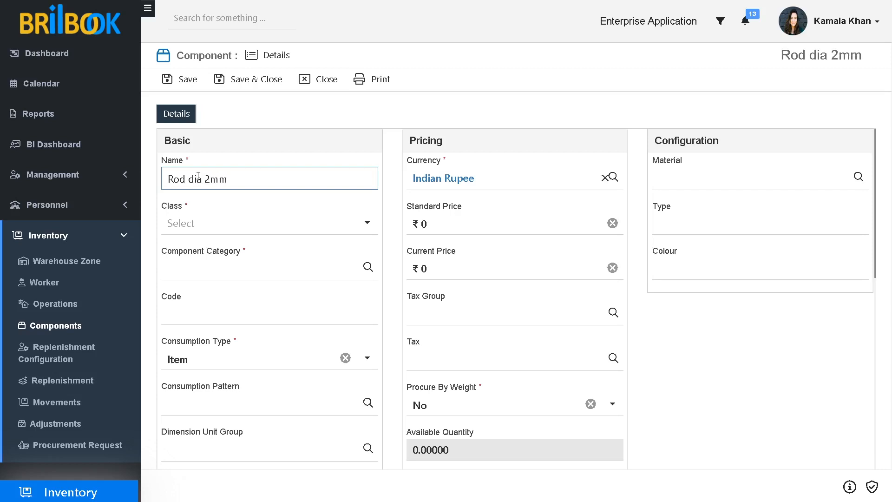
Classify the component as class A, category Metallic, with consumption type Service
click(185, 223)
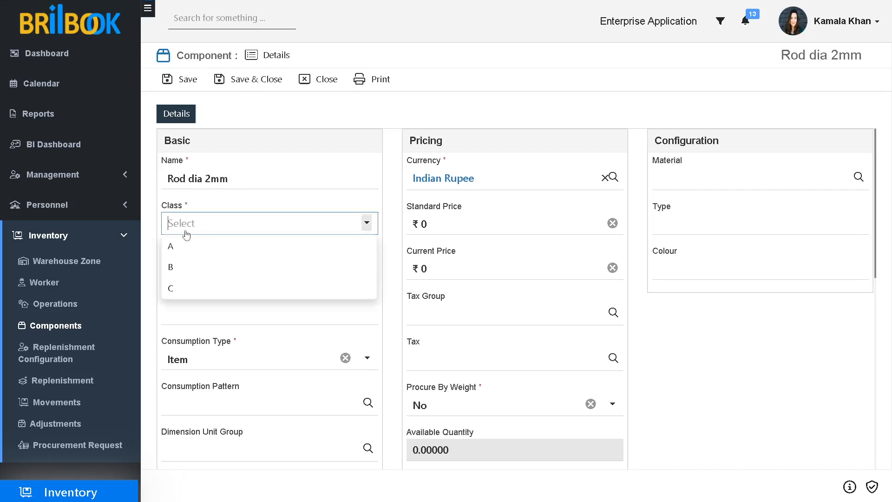
click(184, 246)
click(195, 275)
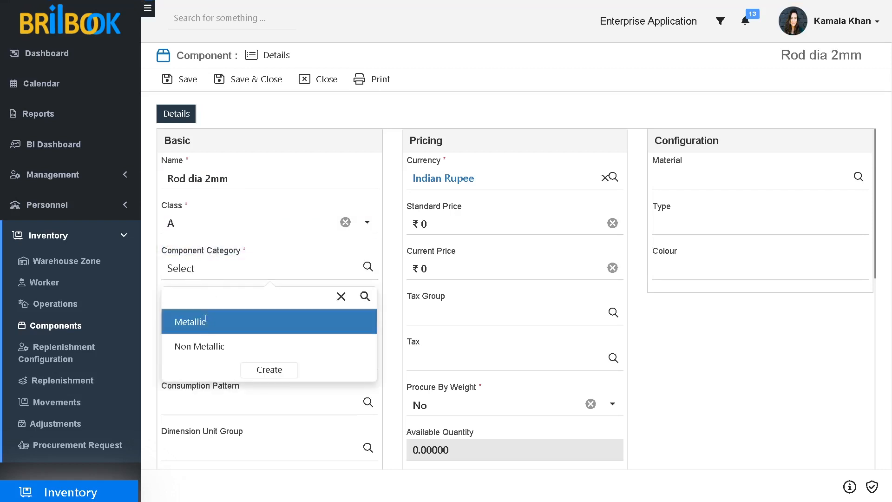
click(205, 321)
click(368, 359)
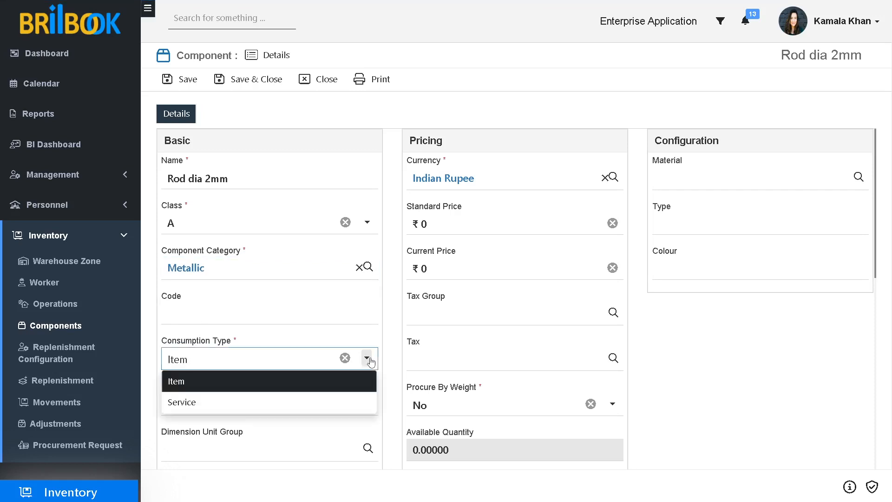
click(181, 402)
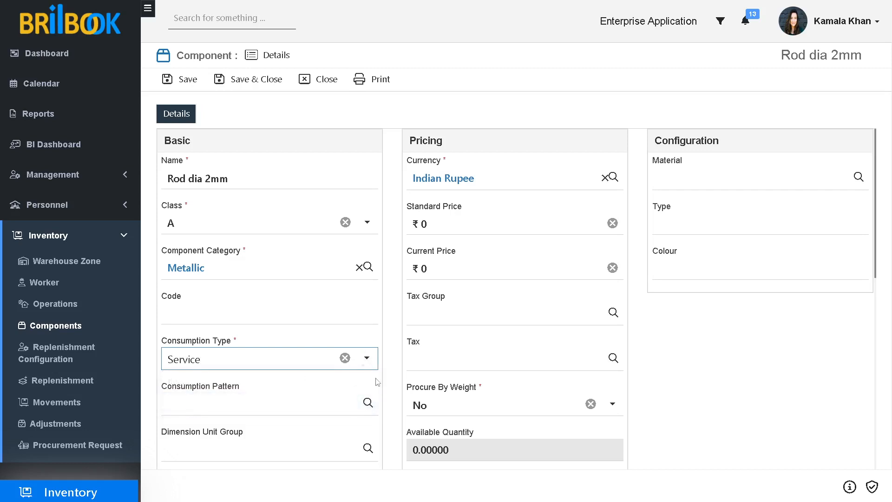
Assign the Dimension_OD_Length consumption pattern and the length units dimension unit group to the component
scroll(273, 400, down, 2)
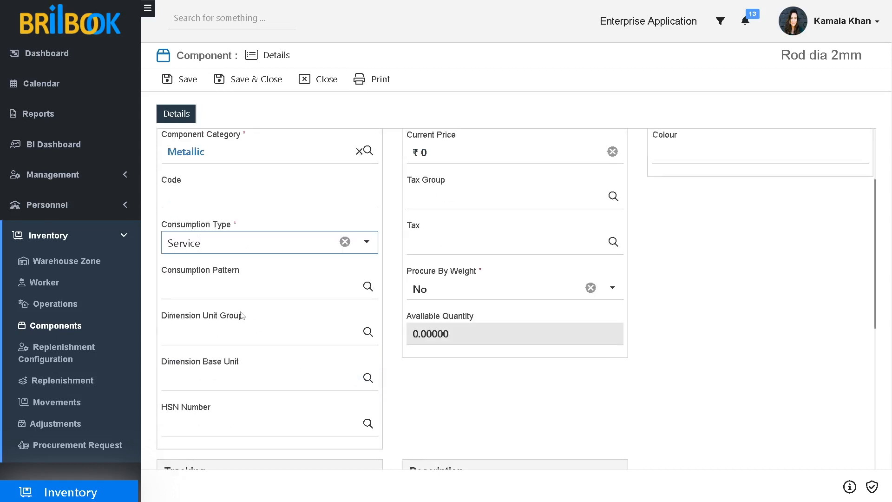
click(204, 289)
click(203, 342)
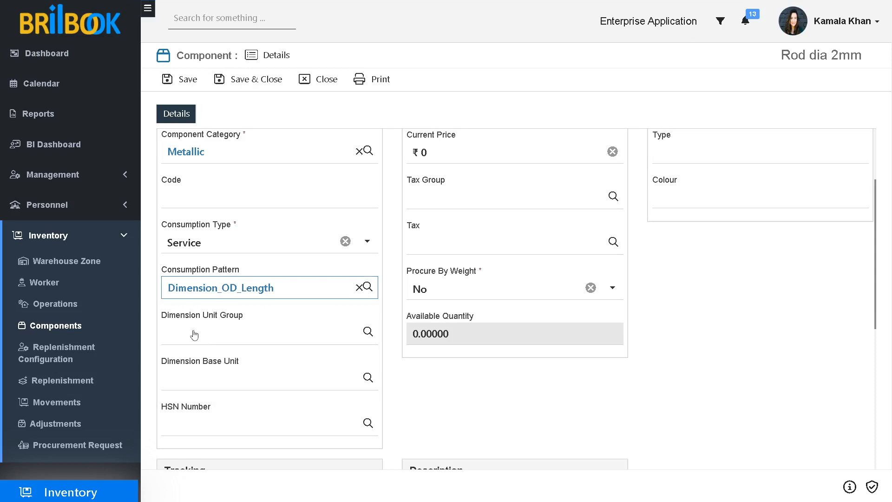
click(194, 335)
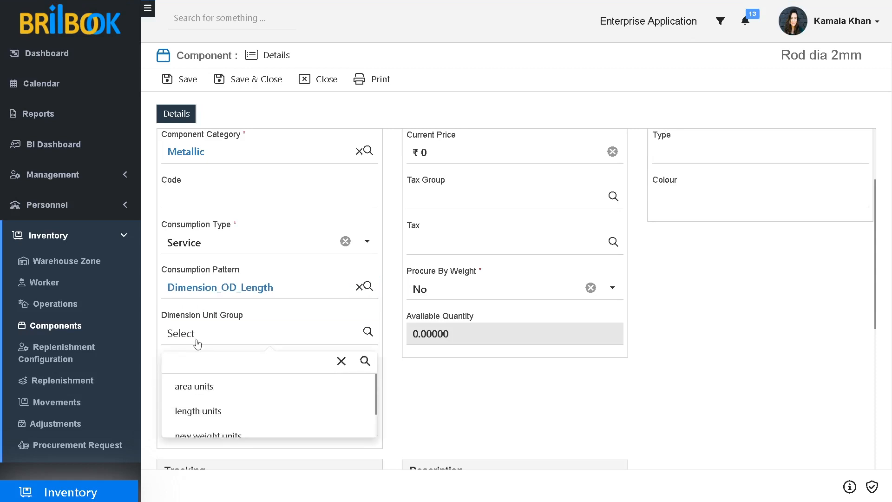
click(194, 415)
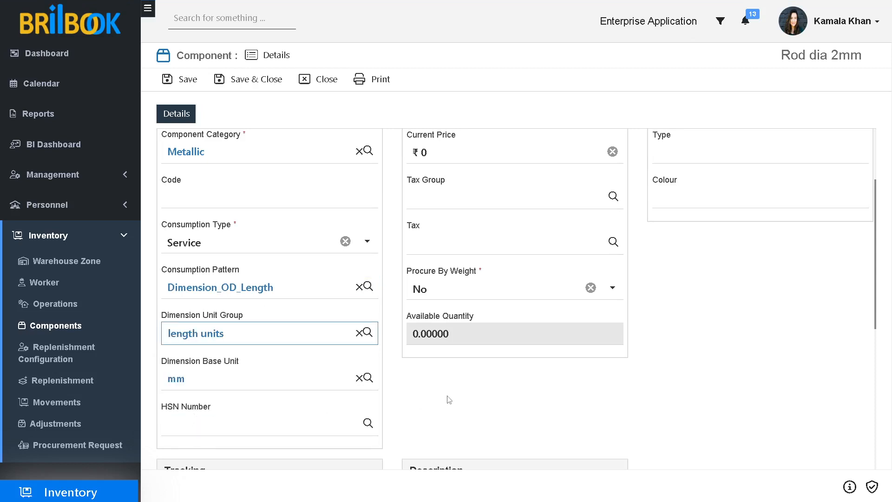
Set the component's standard price to ₹200 and its current price to ₹300
scroll(576, 352, up, 3)
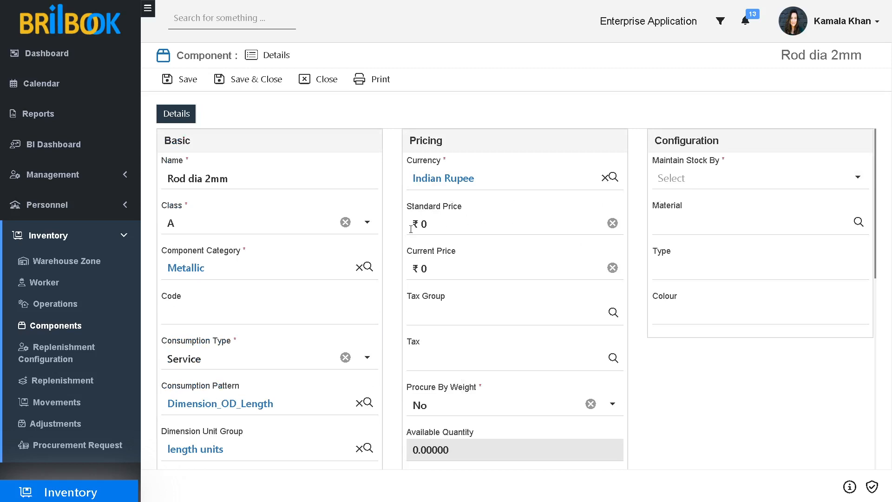
click(437, 226)
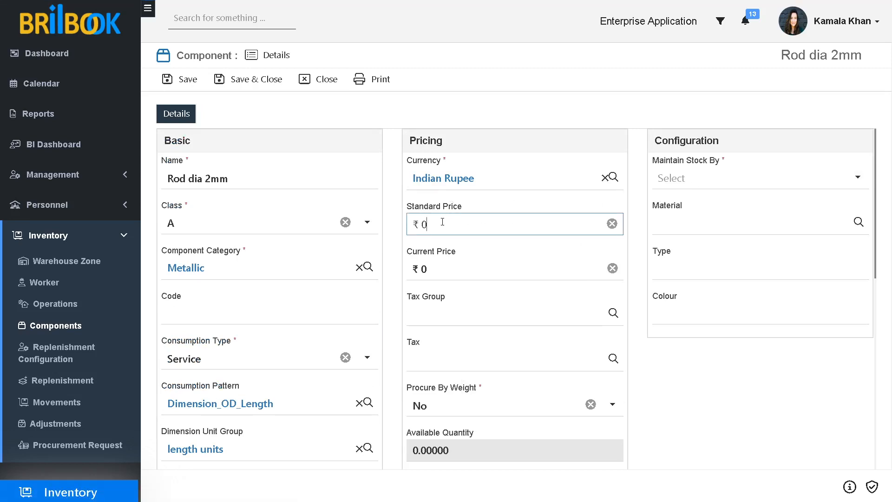
text(200)
click(445, 267)
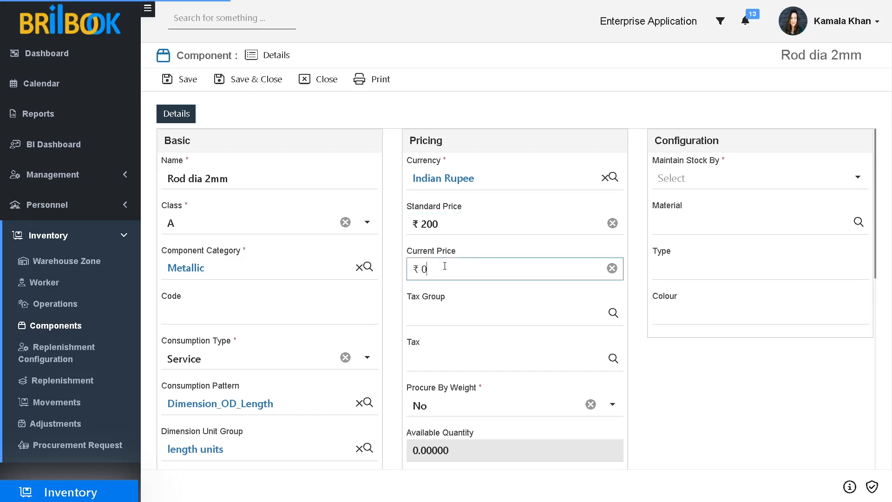
text(300)
click(709, 383)
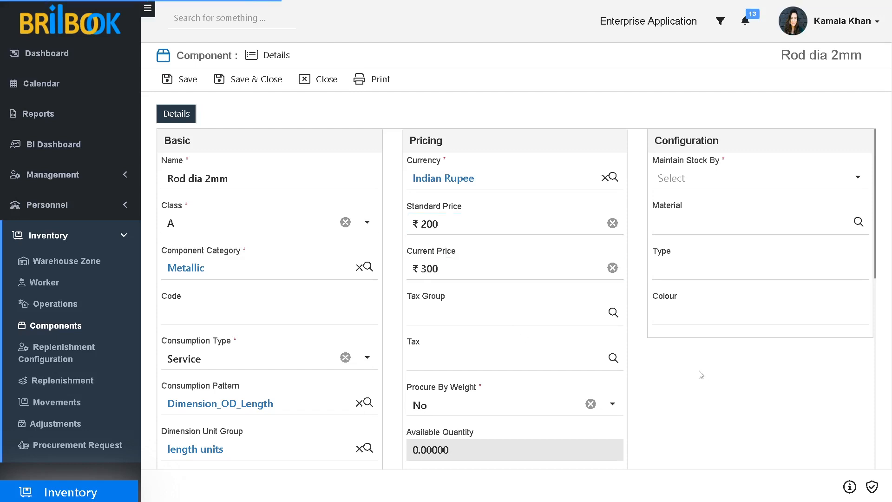
Configure the component to maintain stock by Area and use babbit as its material
click(692, 184)
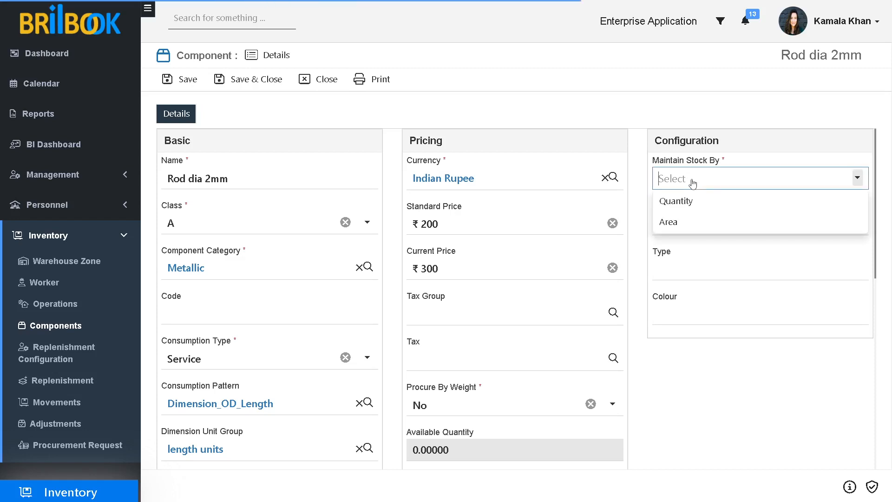
click(680, 222)
click(681, 226)
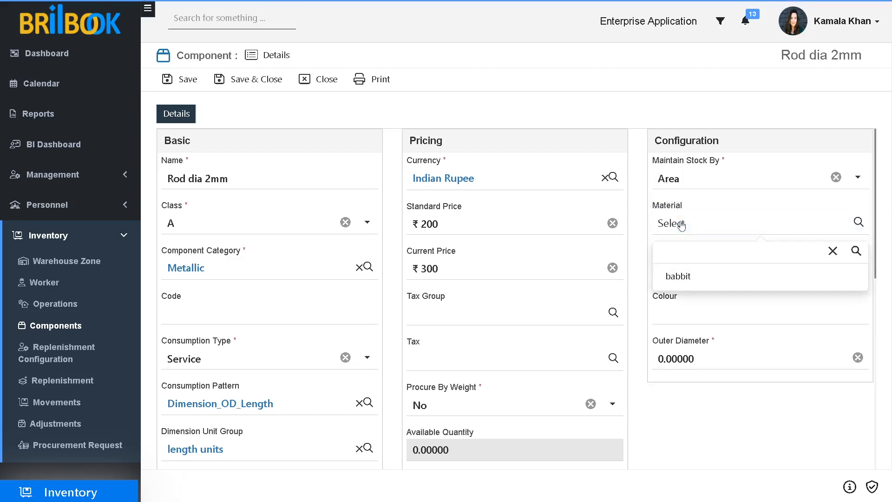
click(672, 277)
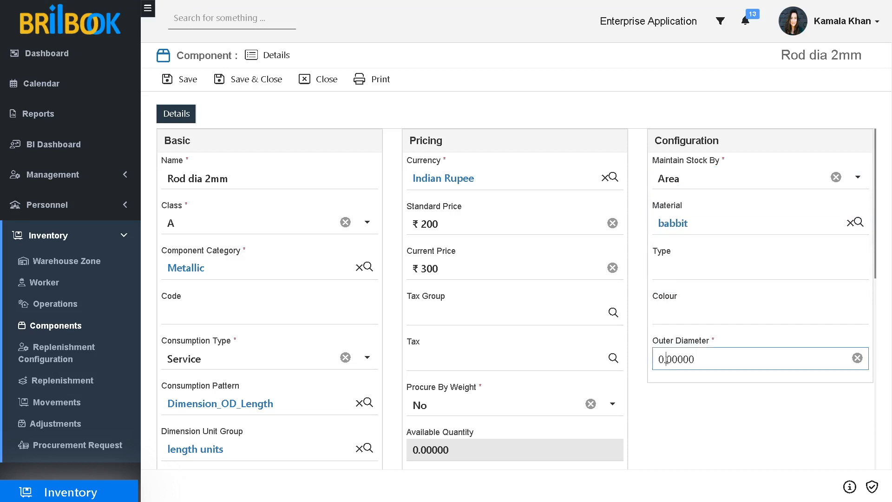
Set the component's outer diameter to 2 and save the record
click(720, 351)
text(2)
click(188, 80)
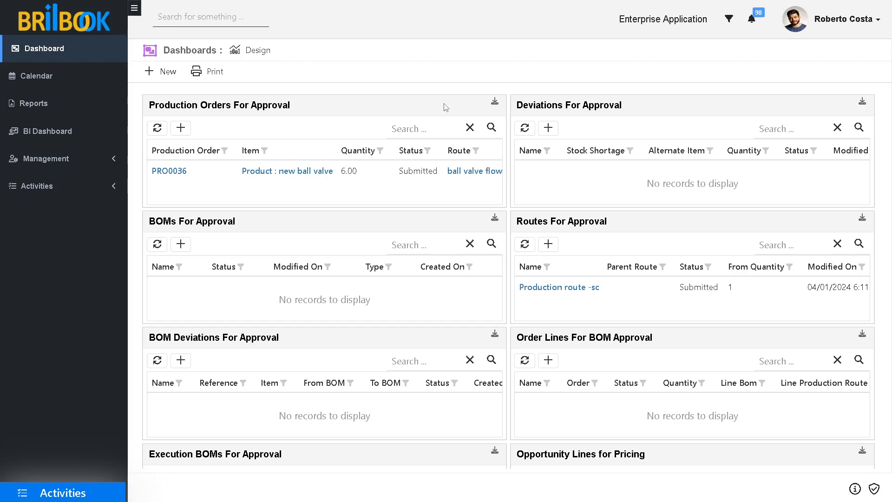
Start a new bill of material from the Bill Of Materials list in the Management area
click(60, 495)
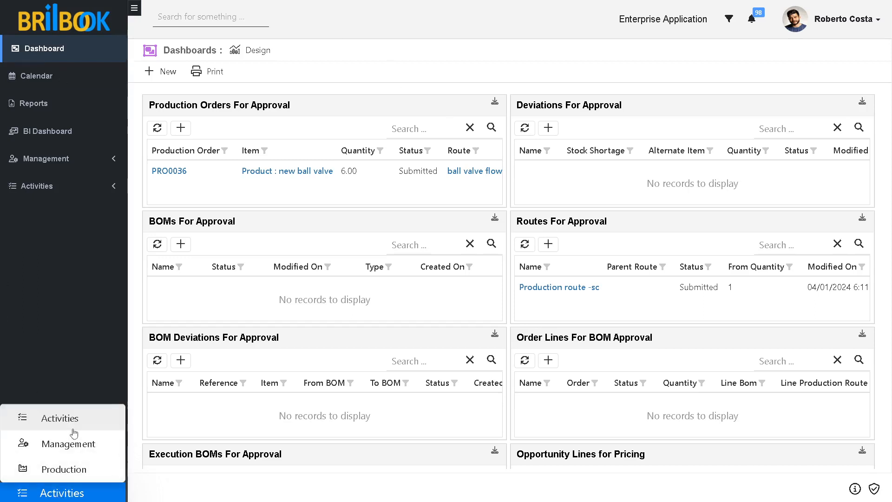
click(69, 444)
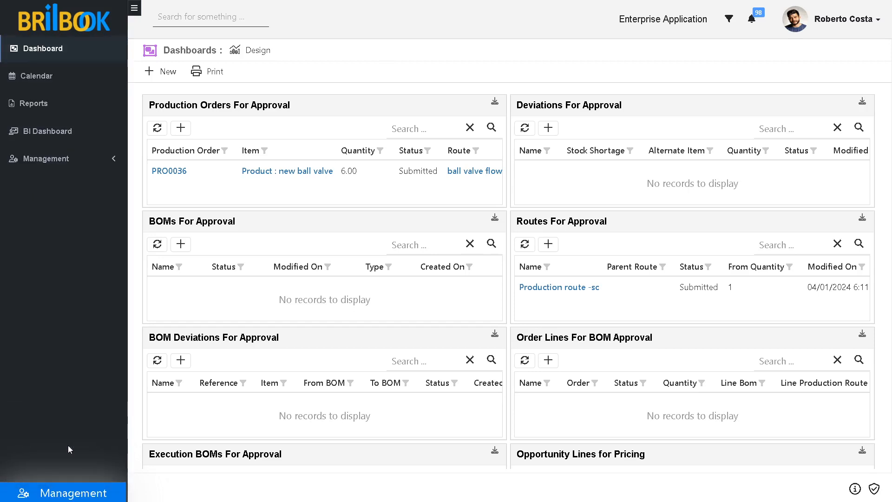
click(44, 158)
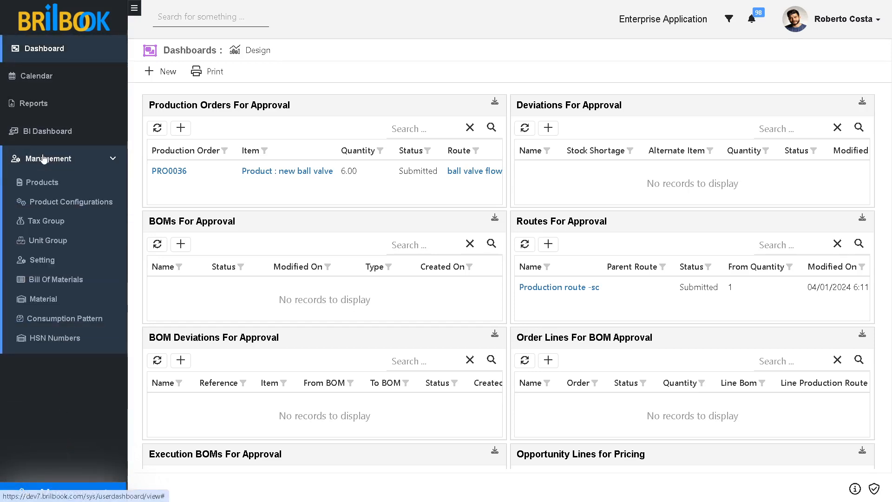
click(55, 280)
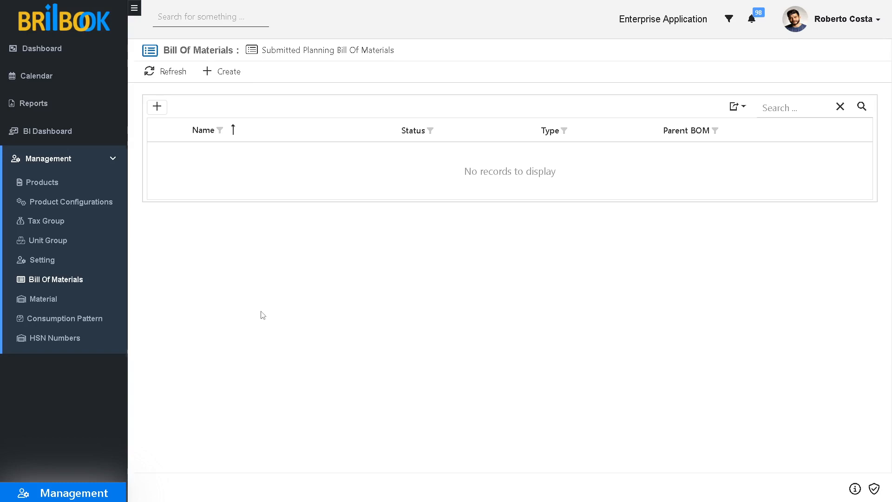
click(226, 79)
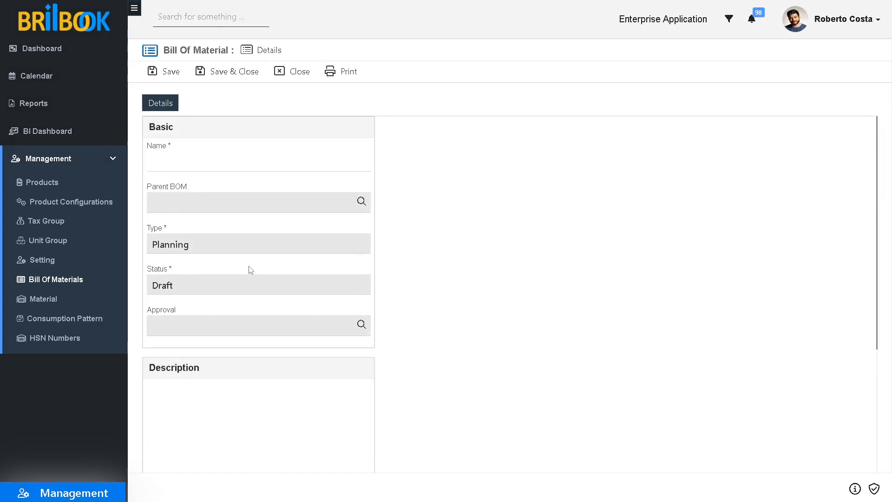
Name the new bill of material "BOM for Valve"
click(161, 163)
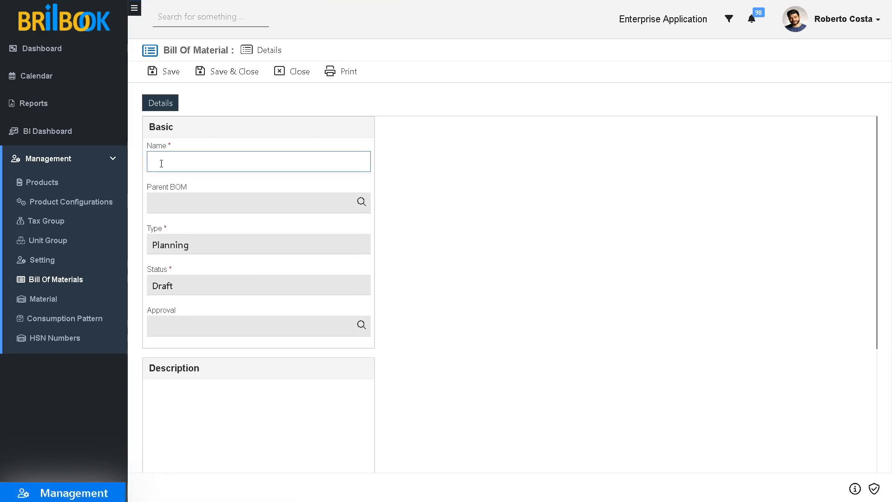
text(B)
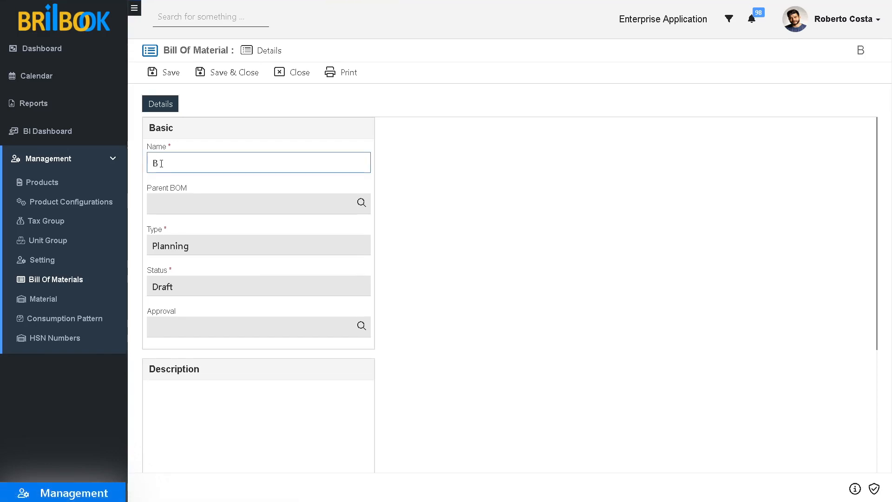
text(OM f)
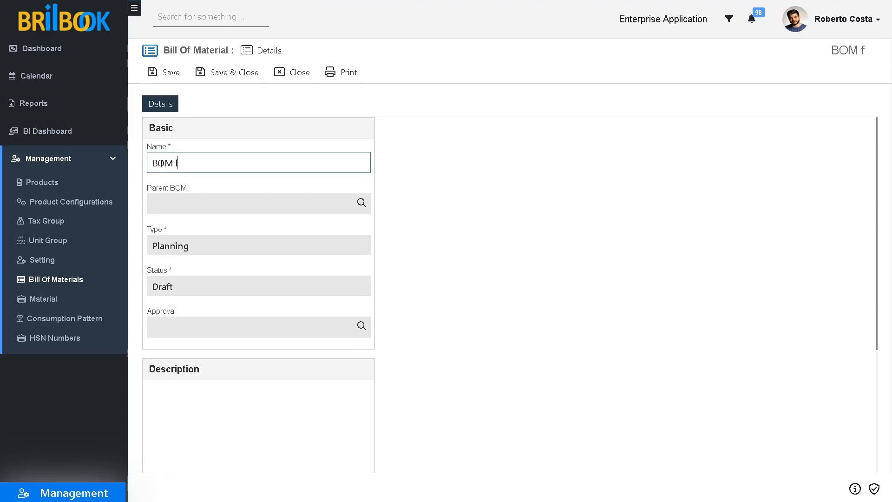
text(or V)
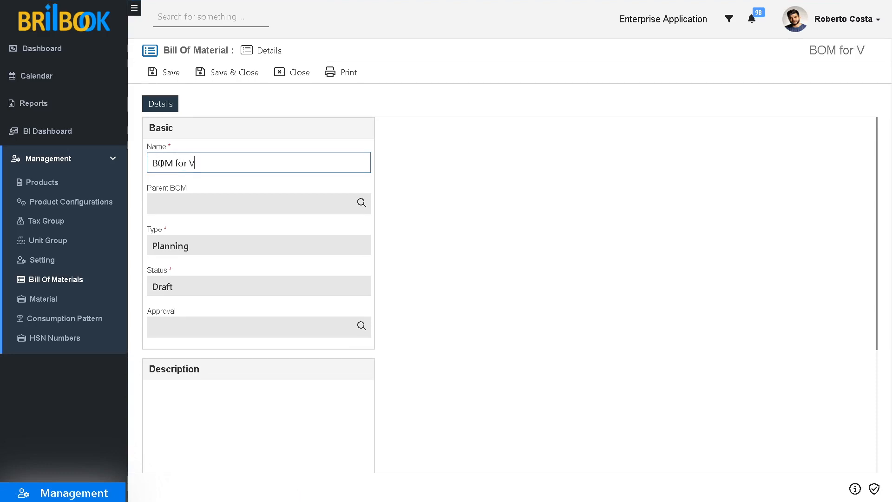
text(alve)
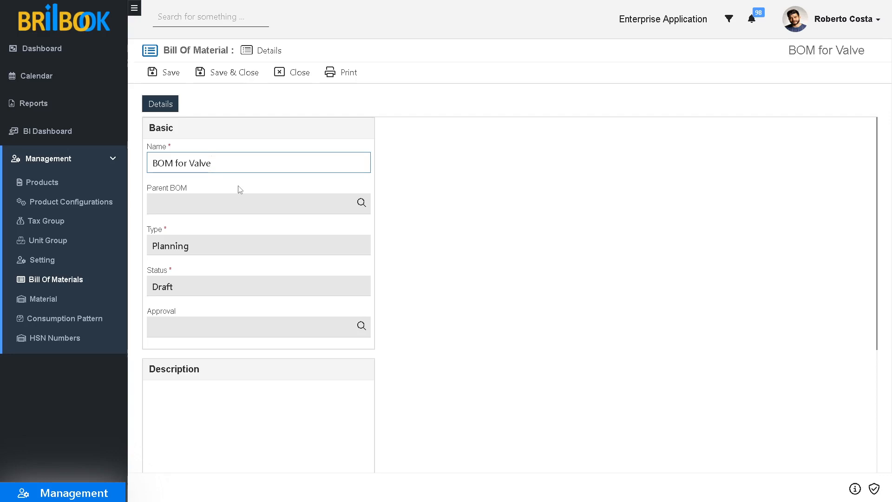
Save the valve bill of material and start a new line for it using the full form
click(163, 74)
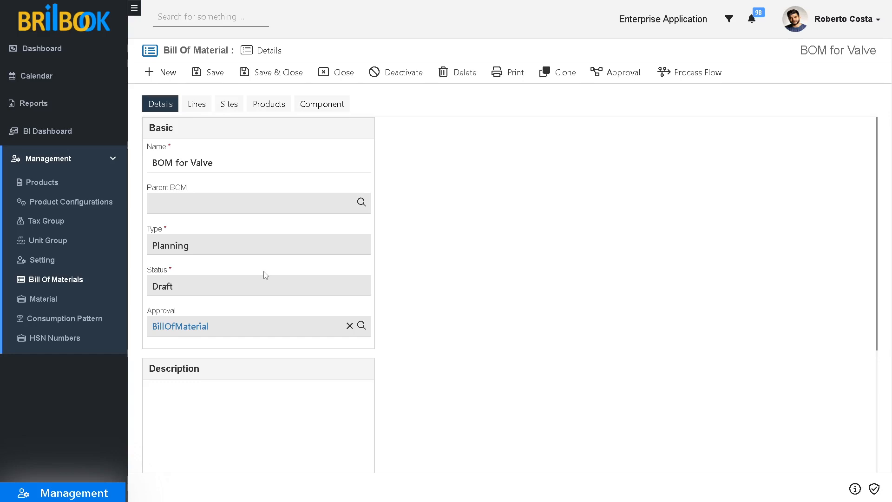
click(195, 109)
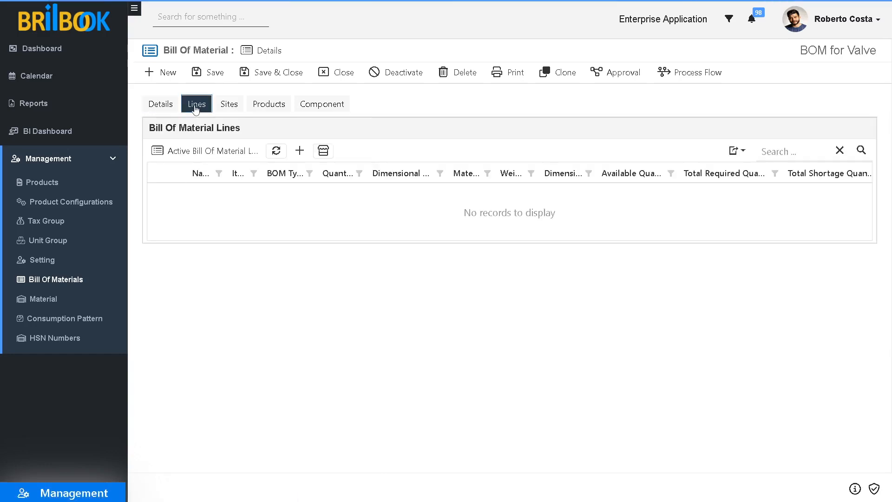
click(299, 152)
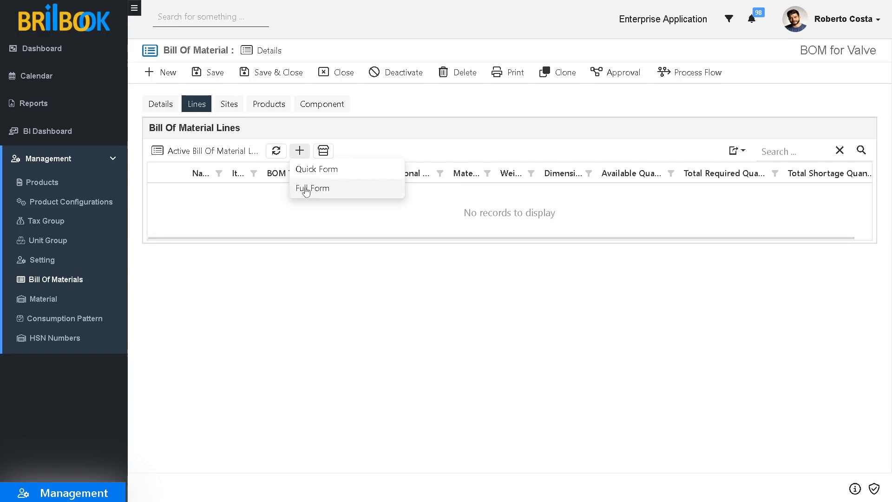
click(304, 189)
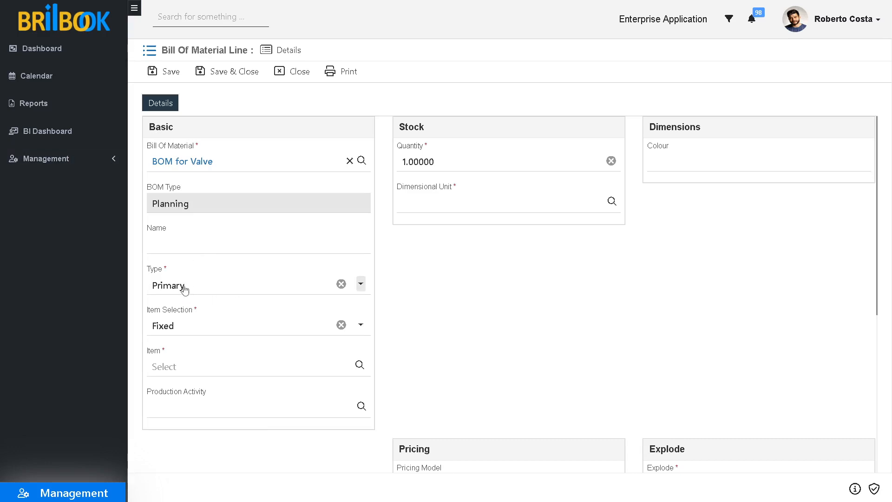
Set the line's type to Vendor and choose the component Rod dia 2mm as its item
click(361, 285)
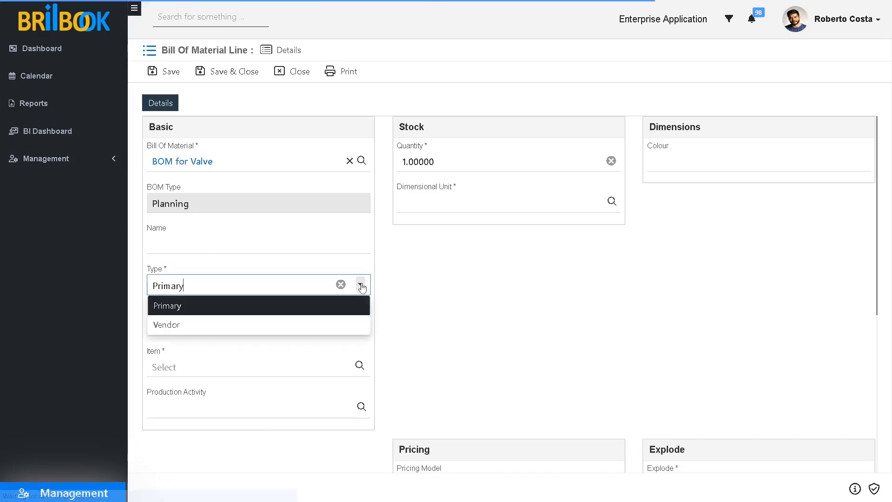
click(218, 329)
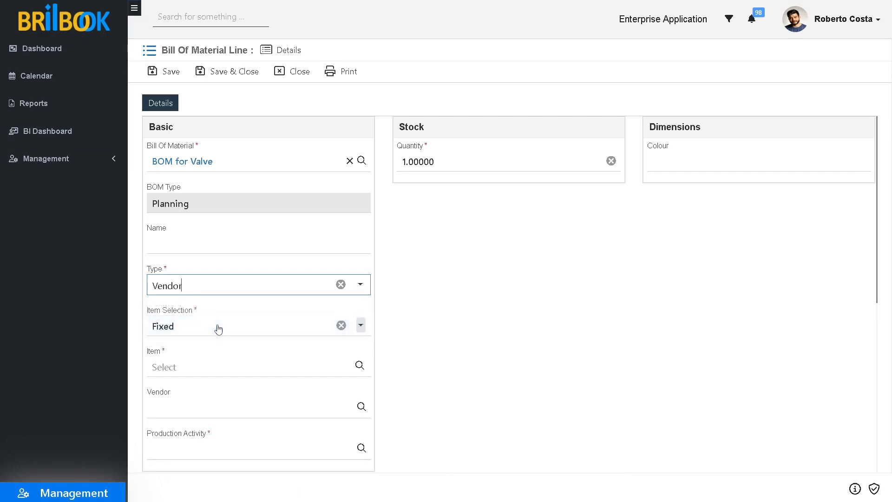
click(198, 369)
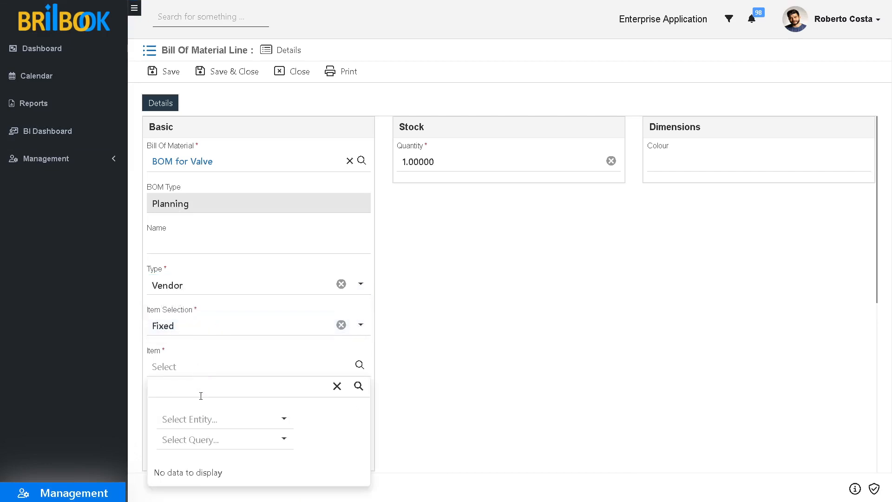
click(199, 420)
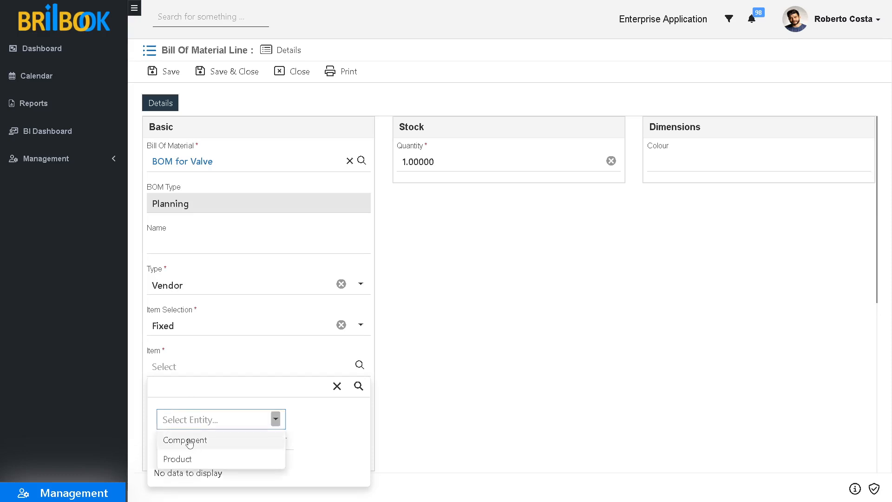
click(189, 440)
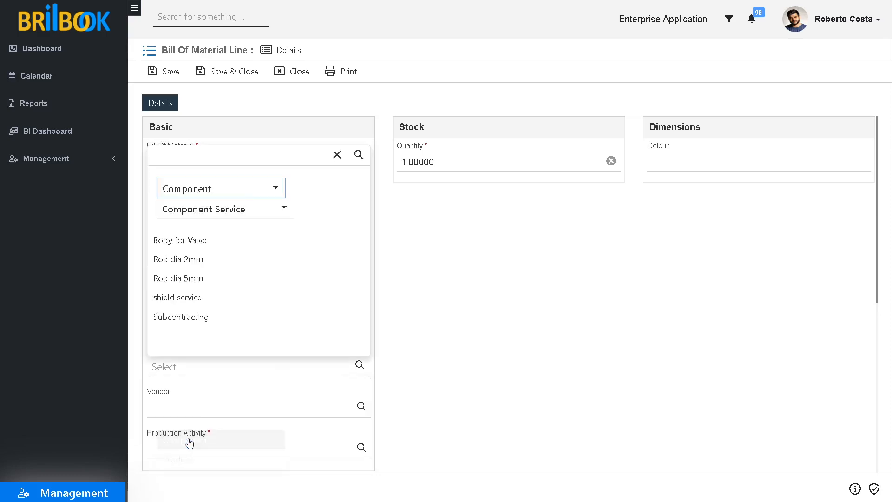
click(187, 265)
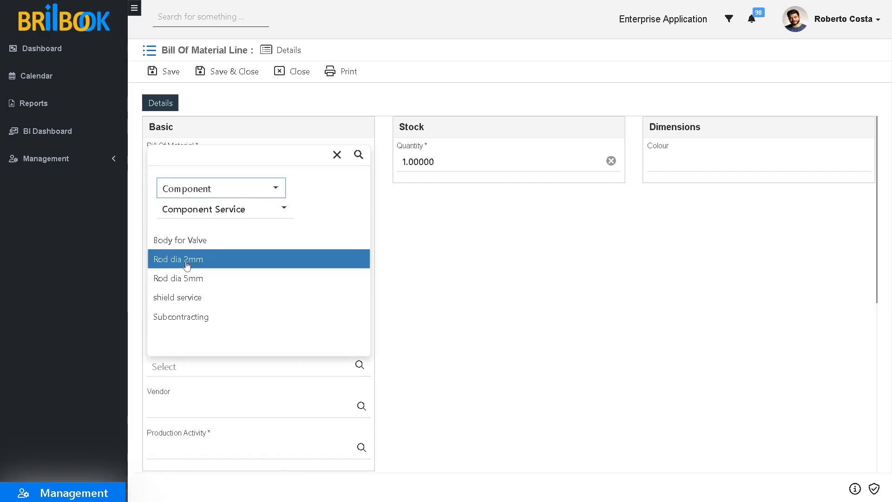
click(428, 370)
Assign cutting/drilling as the rod line's production activity and set its pricing model to Standard Cost
scroll(273, 382, down, 1)
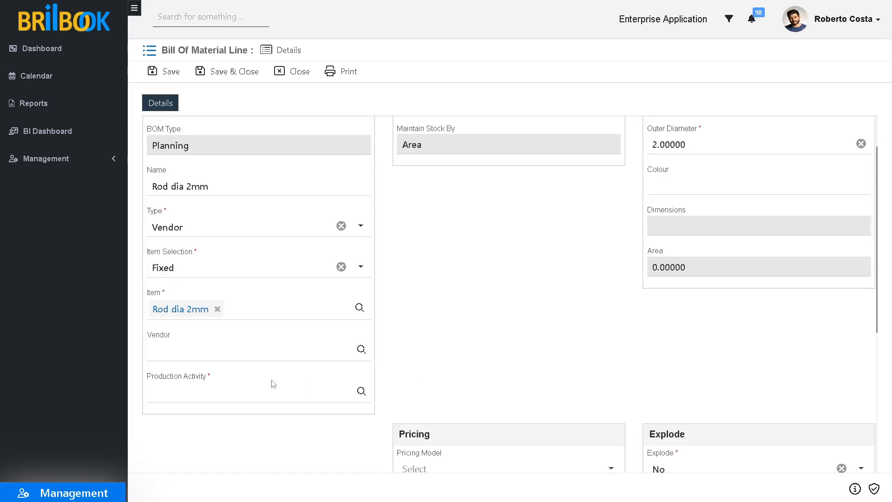
click(211, 397)
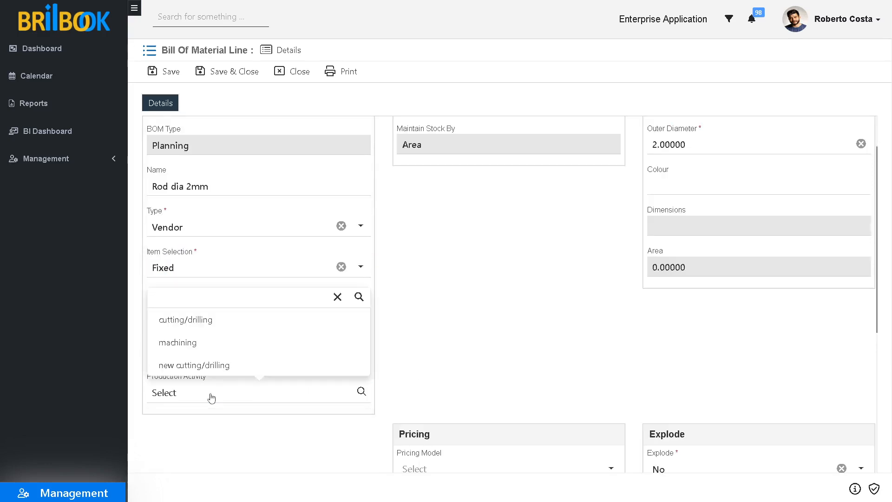
click(168, 322)
scroll(486, 386, down, 1)
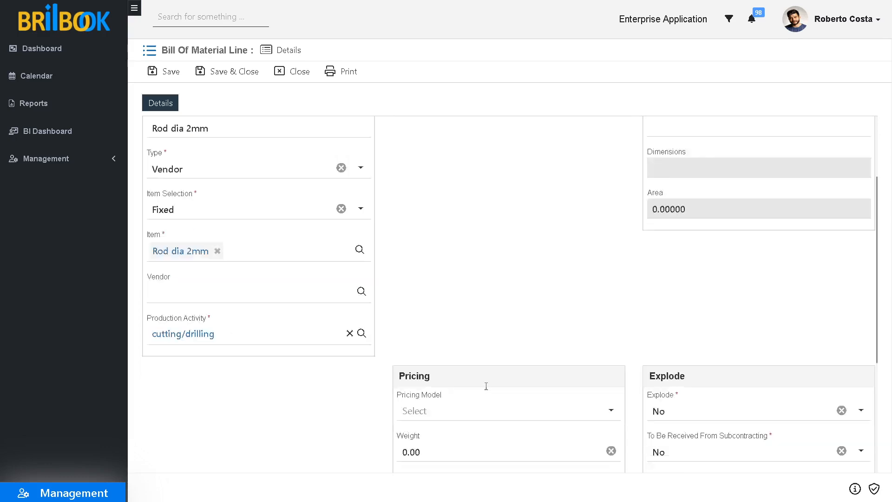
scroll(486, 386, down, 1)
click(432, 358)
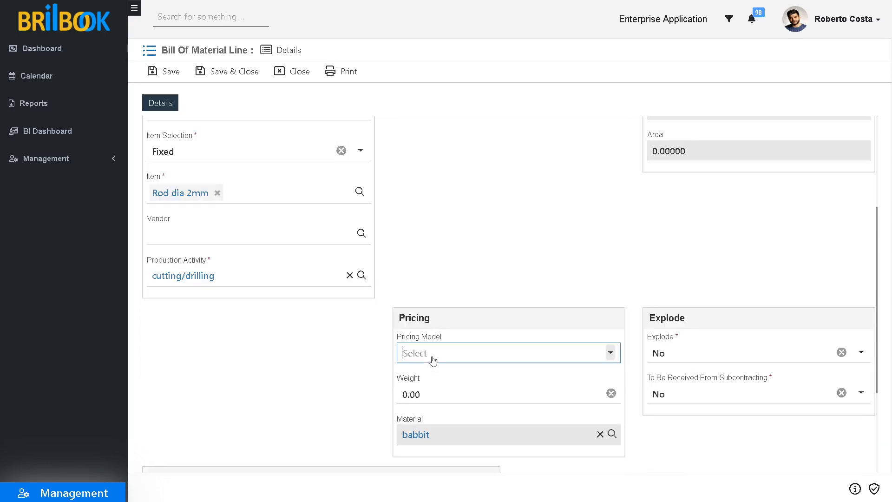
click(440, 392)
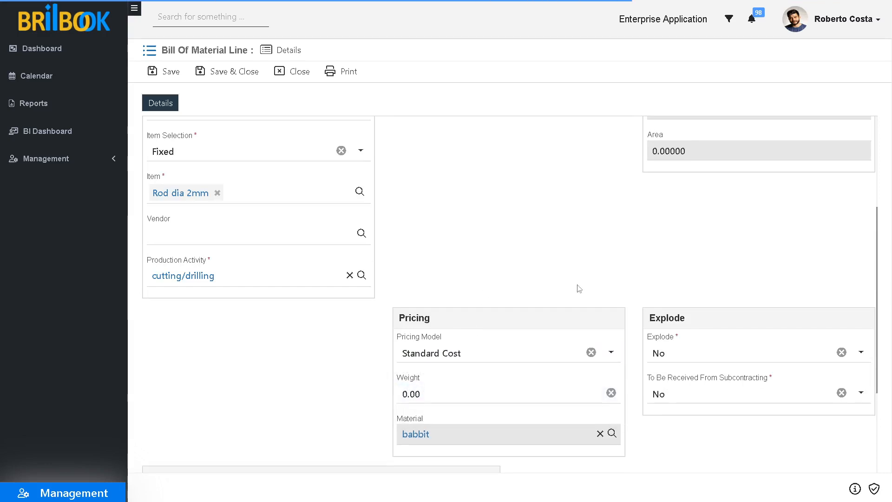
Set the rod line's stock quantity to 2
scroll(578, 289, up, 3)
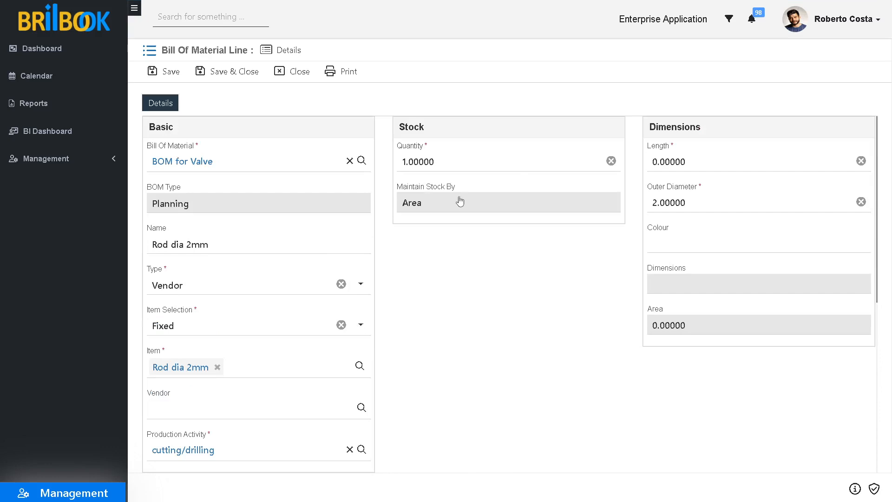
scroll(302, 259, down, 2)
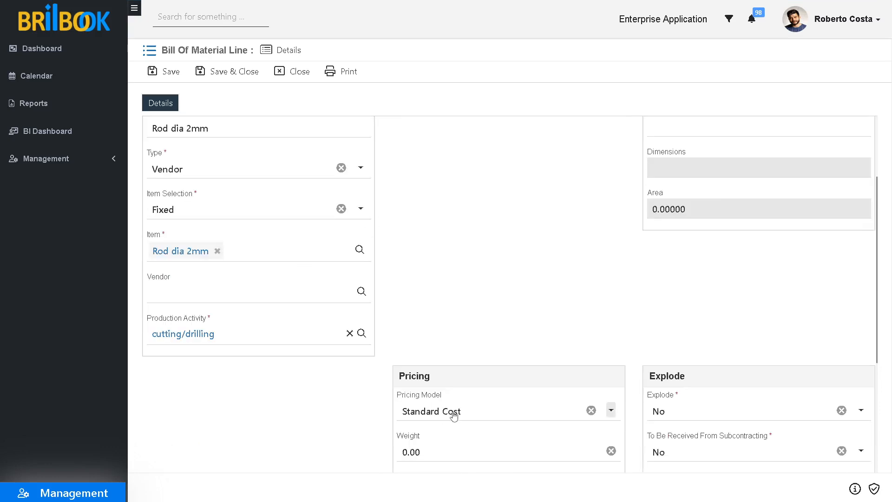
scroll(450, 328, up, 2)
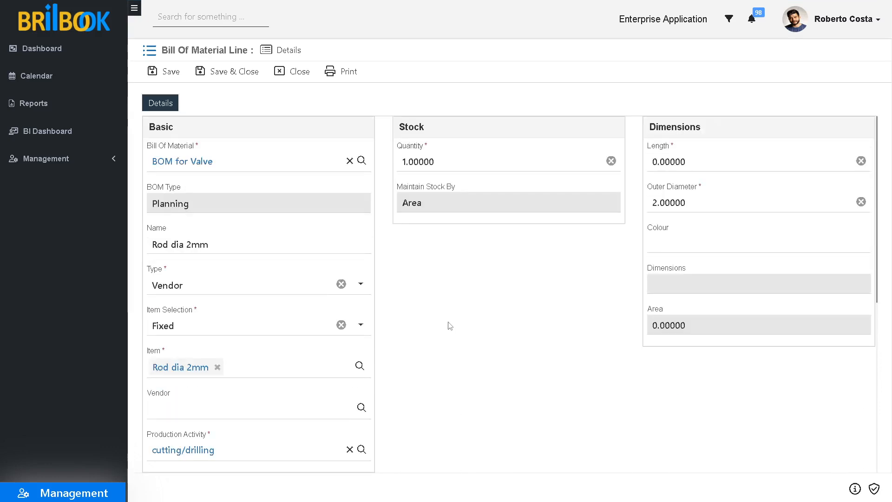
click(407, 165)
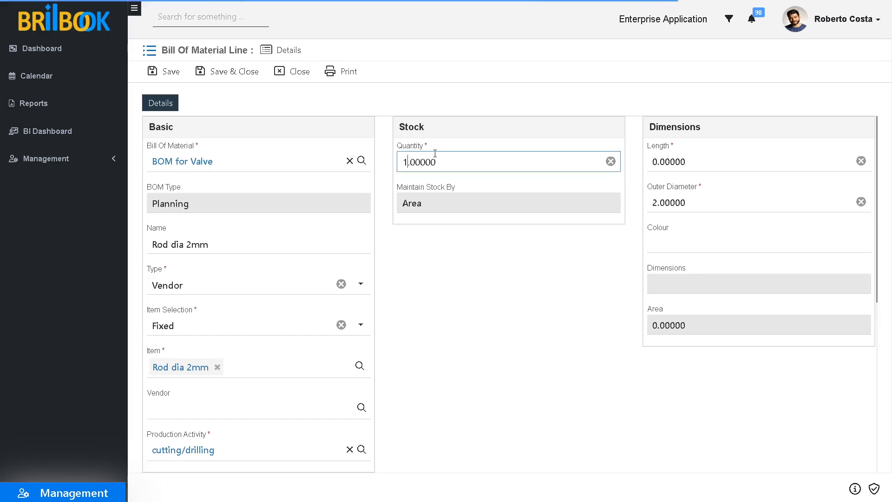
key(BackSpace)
text(0)
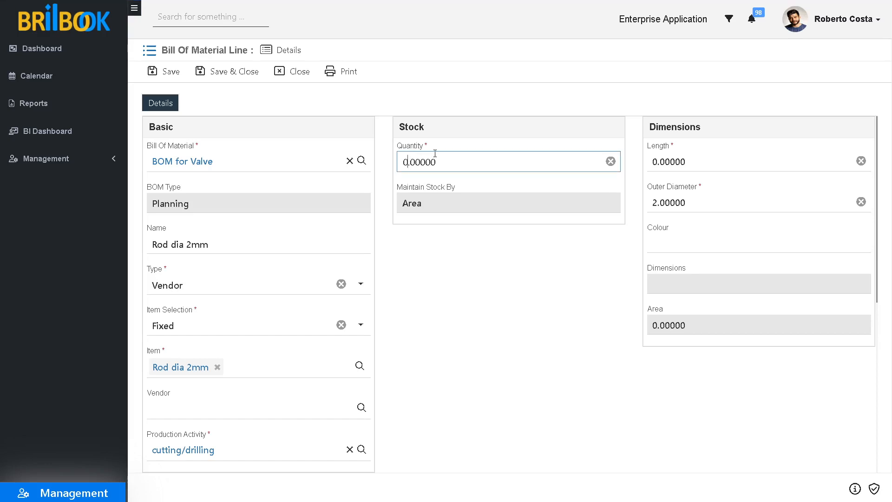
key(BackSpace)
text(2)
Set the rod's length to 10, save the line and return to the bill of material
click(654, 162)
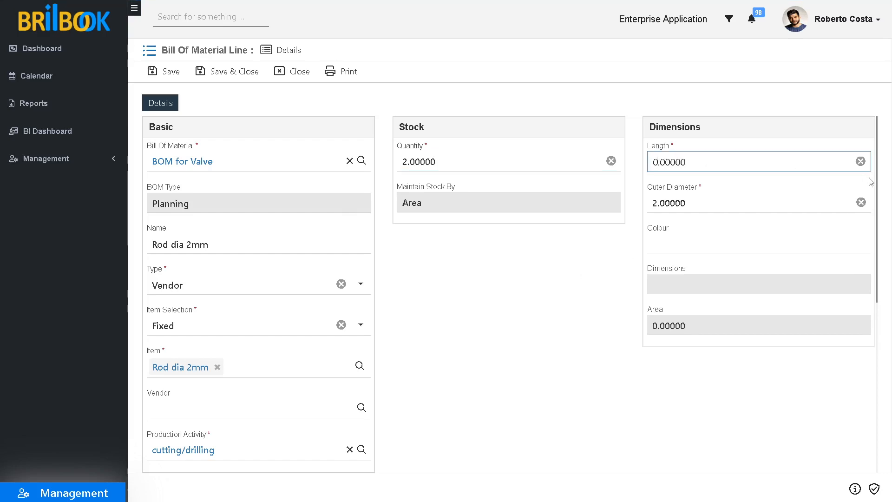
key(BackSpace)
text(10)
click(228, 76)
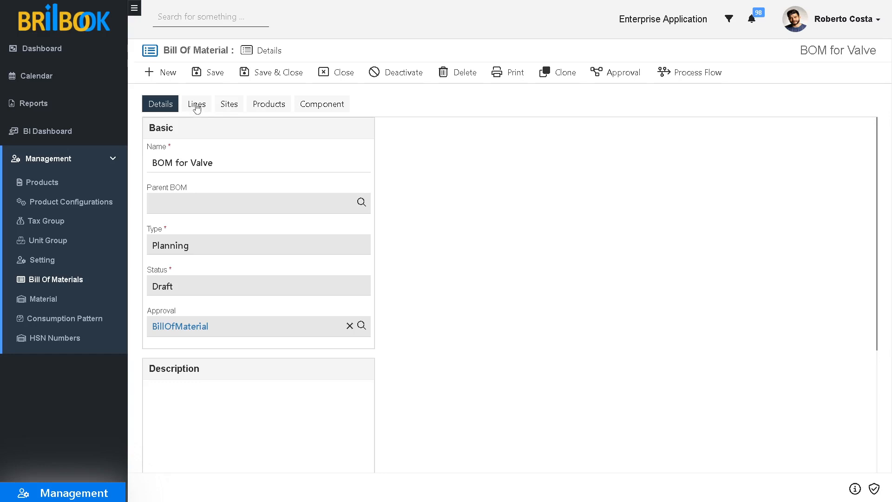
Start a second bill of material line for BOM for Valve using the full form
click(196, 107)
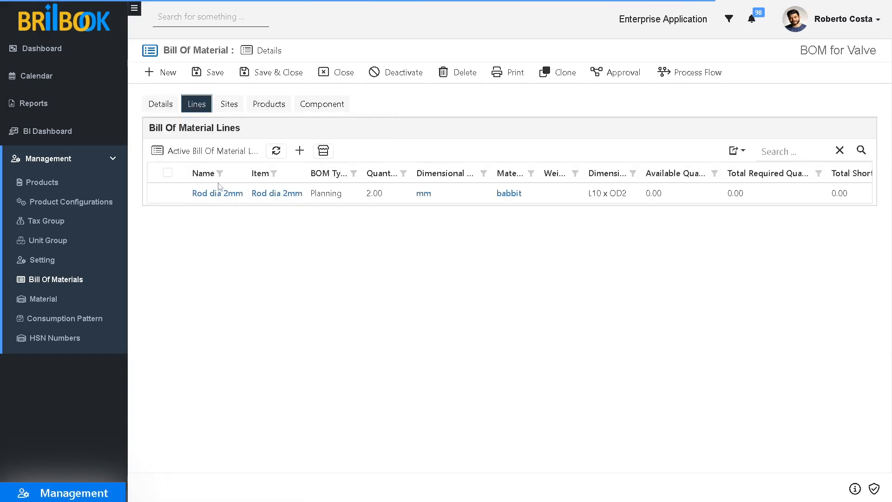
click(299, 150)
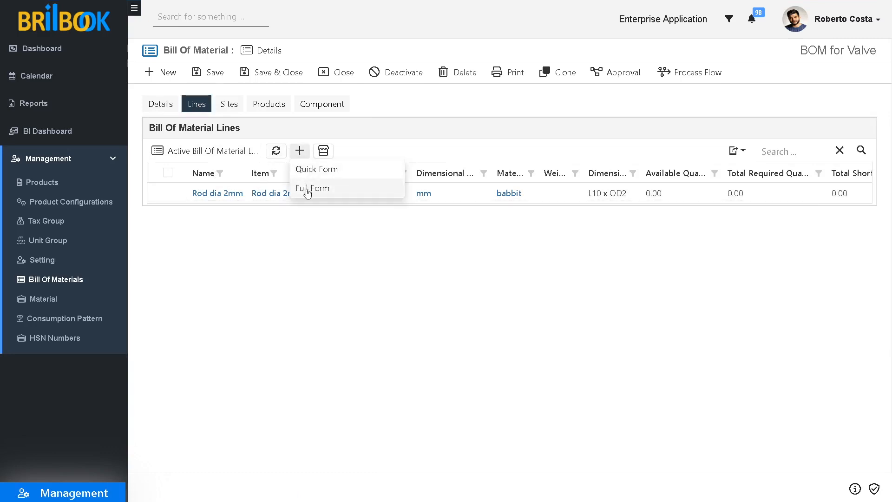
click(305, 189)
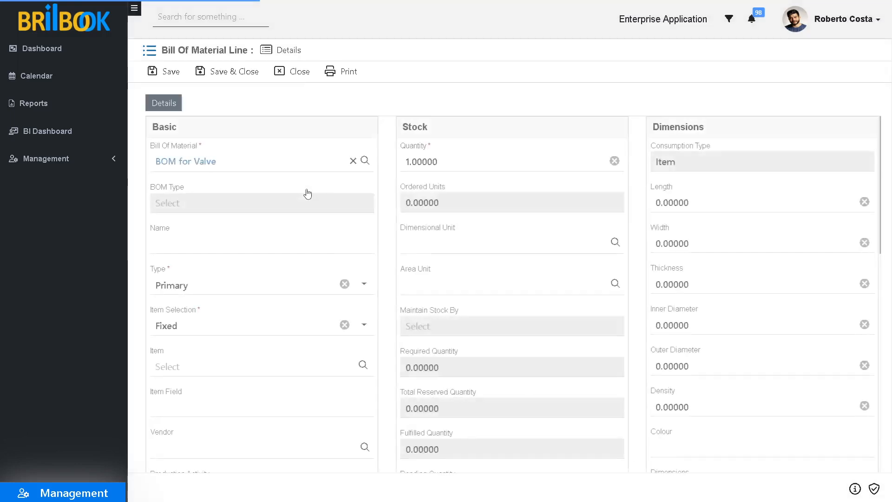
Choose the component Body 1.2 as the line's item and cutting/drilling as its production activity
click(182, 370)
click(196, 420)
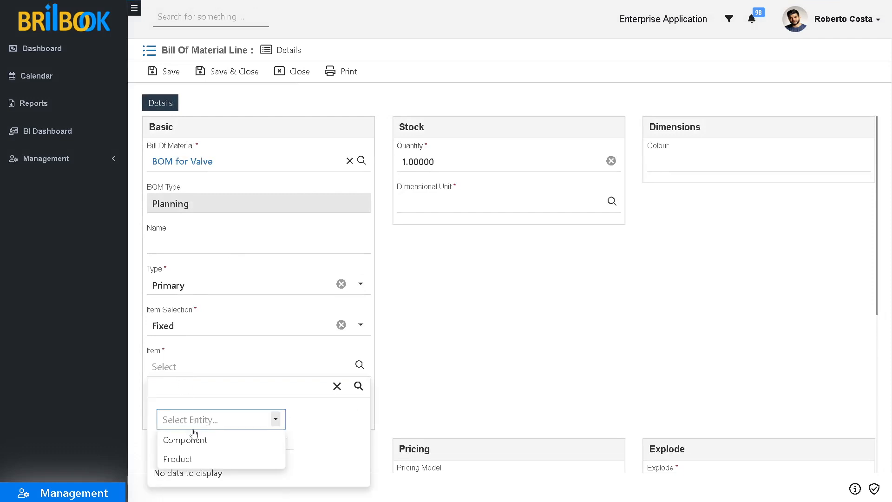
click(194, 445)
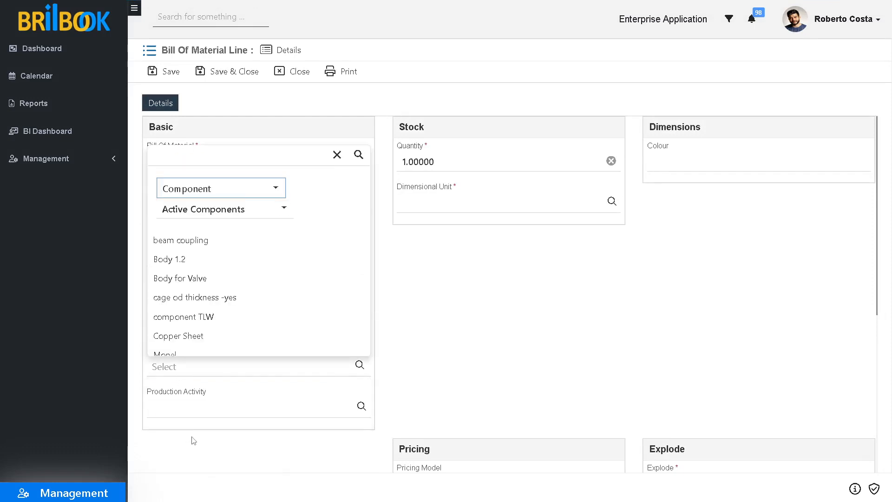
click(170, 260)
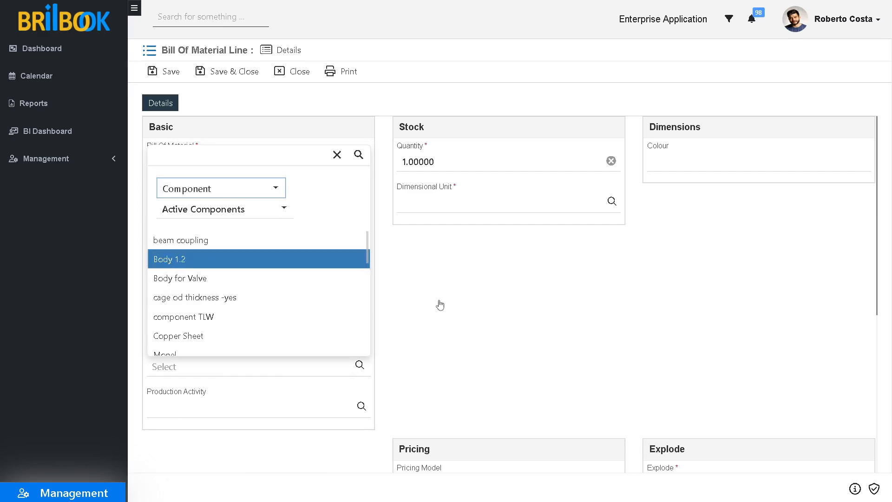
click(190, 415)
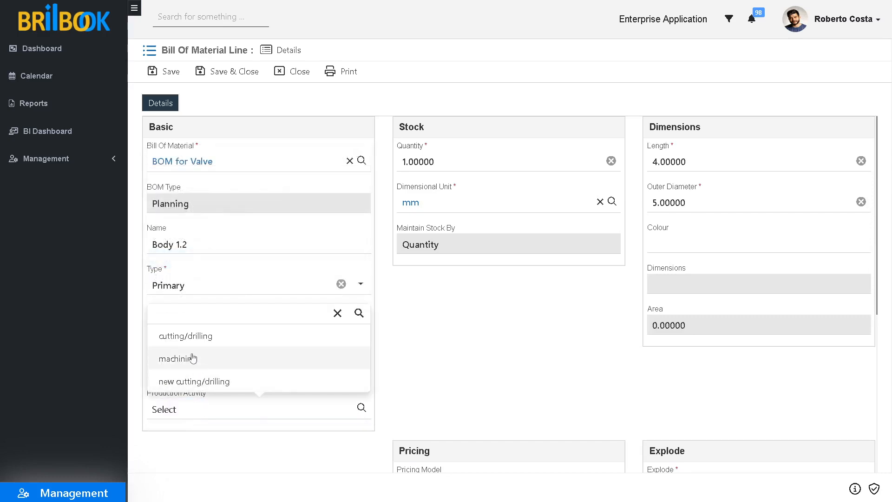
click(185, 342)
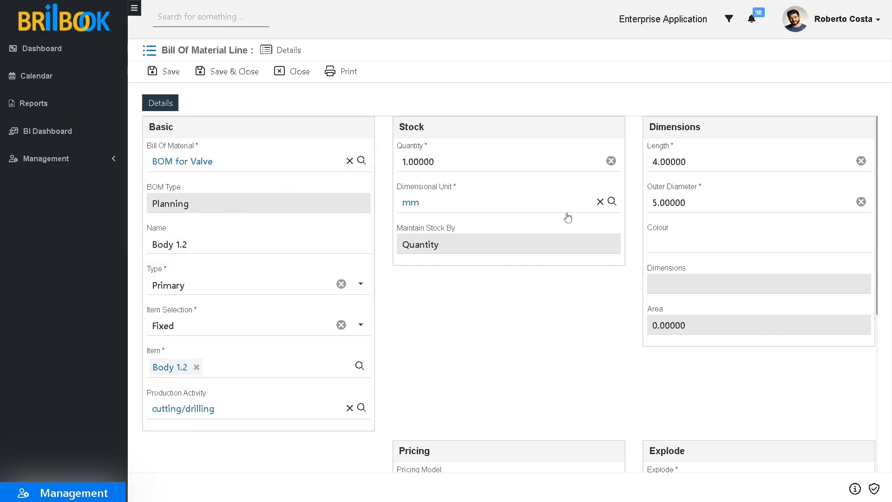
Set the Body 1.2 line's pricing model to Standard Cost and To Be Received From Subcontracting to Yes
scroll(695, 252, down, 4)
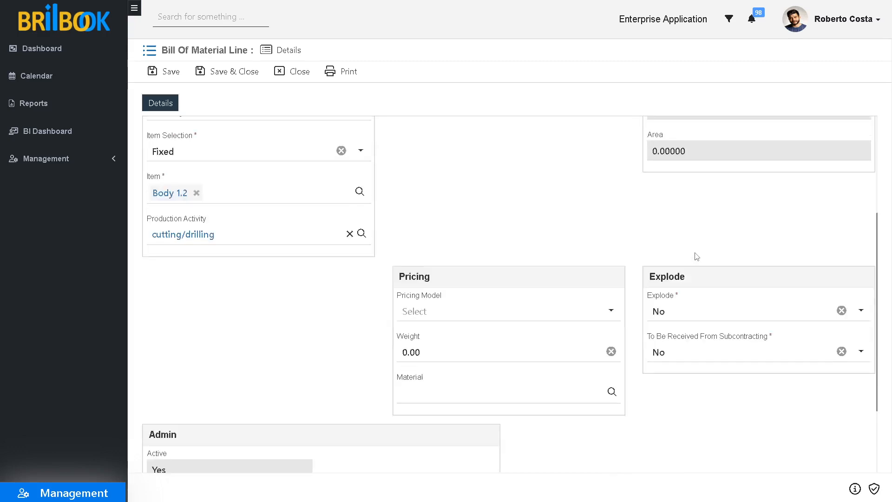
click(522, 311)
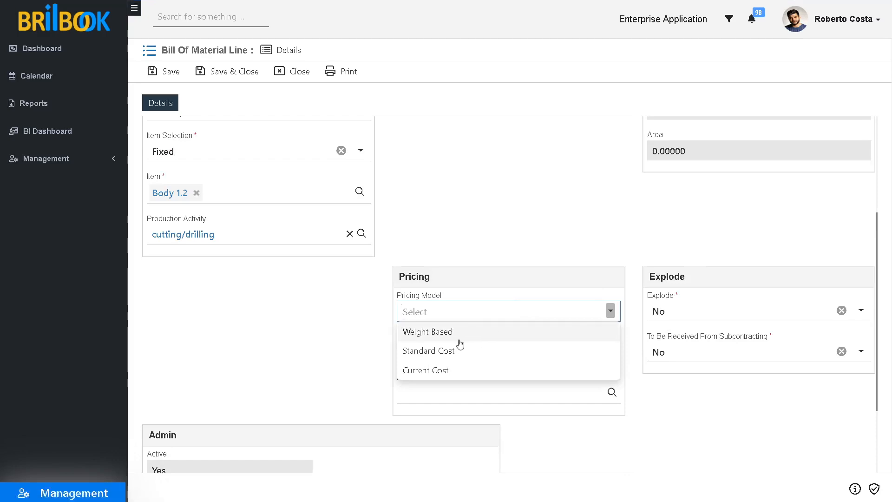
click(447, 352)
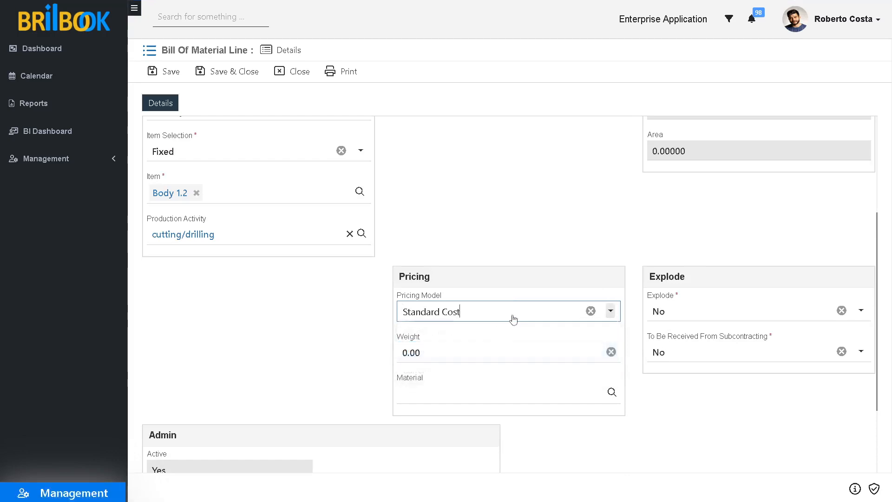
click(685, 357)
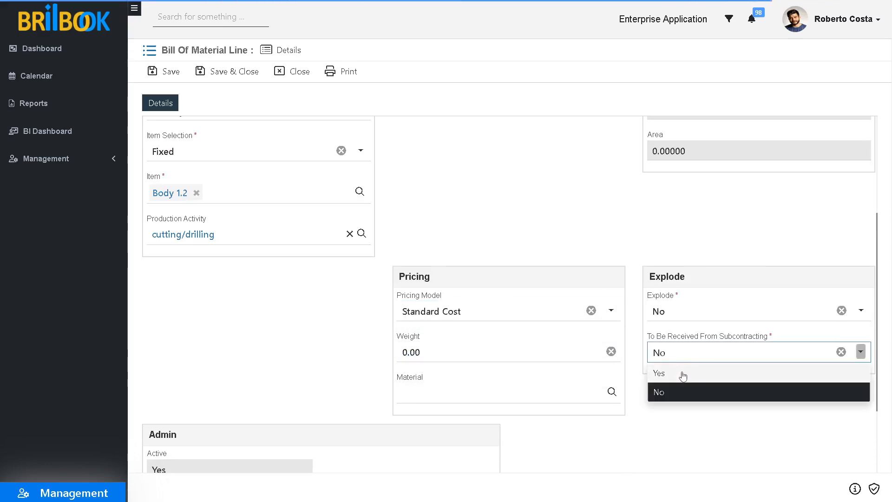
click(682, 374)
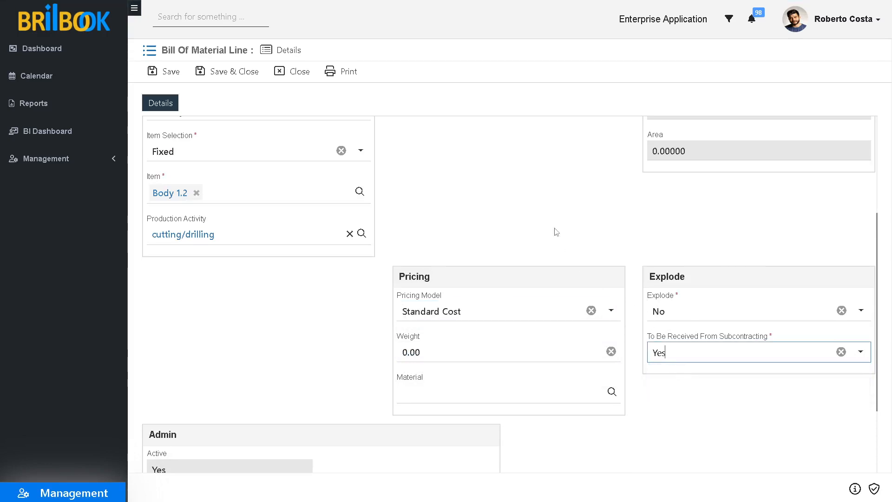
Save and close the Body 1.2 line, and show the lines of BOM for Valve
scroll(555, 233, up, 4)
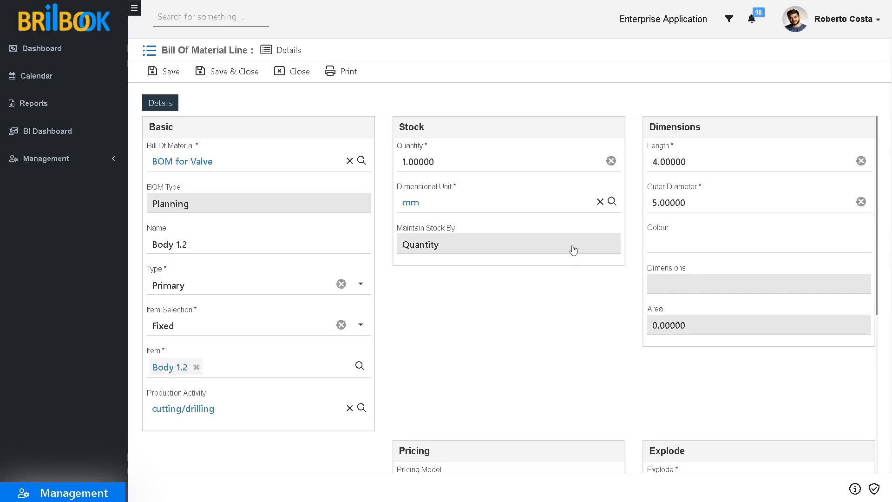
click(220, 76)
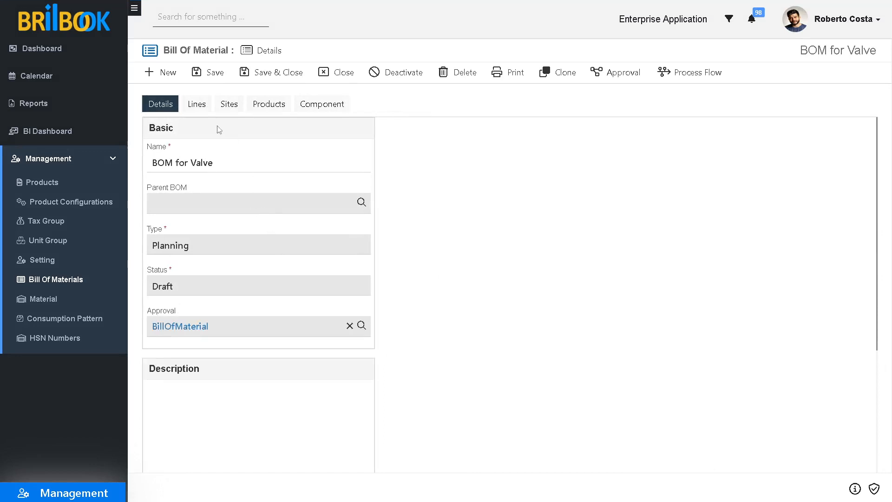
click(201, 110)
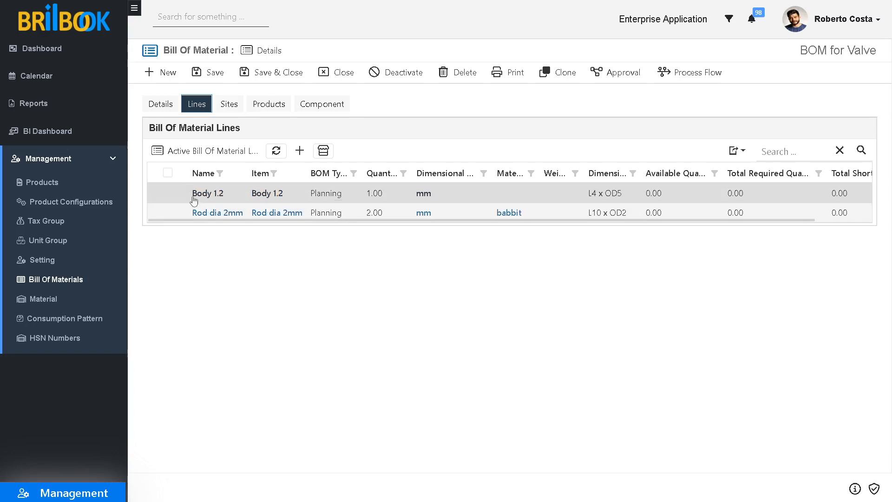
Add the business unit Site to the sites of BOM for Valve
click(230, 106)
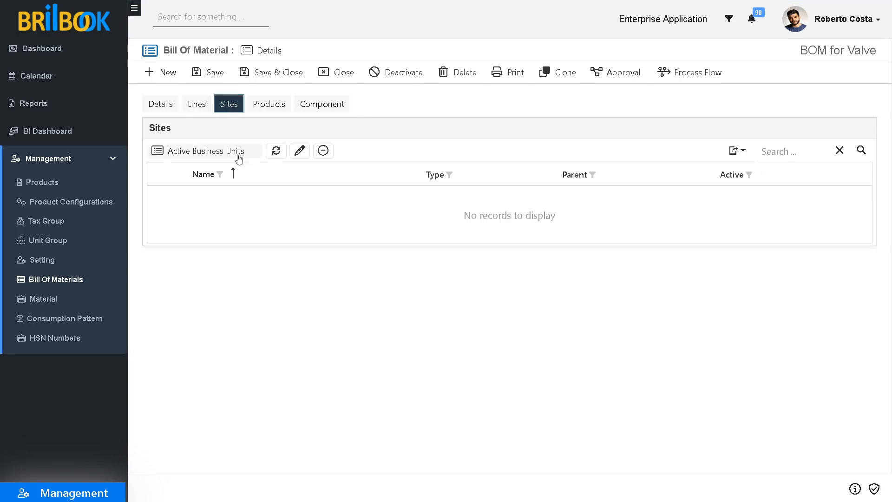
click(300, 151)
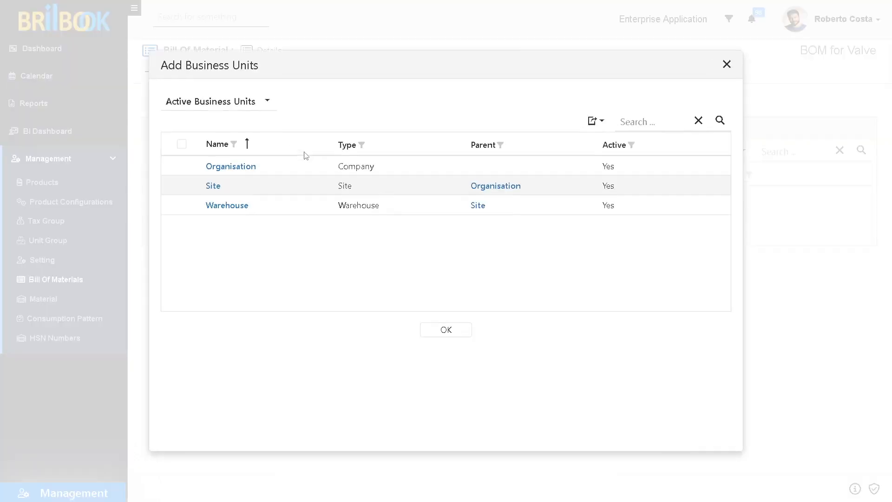
click(181, 187)
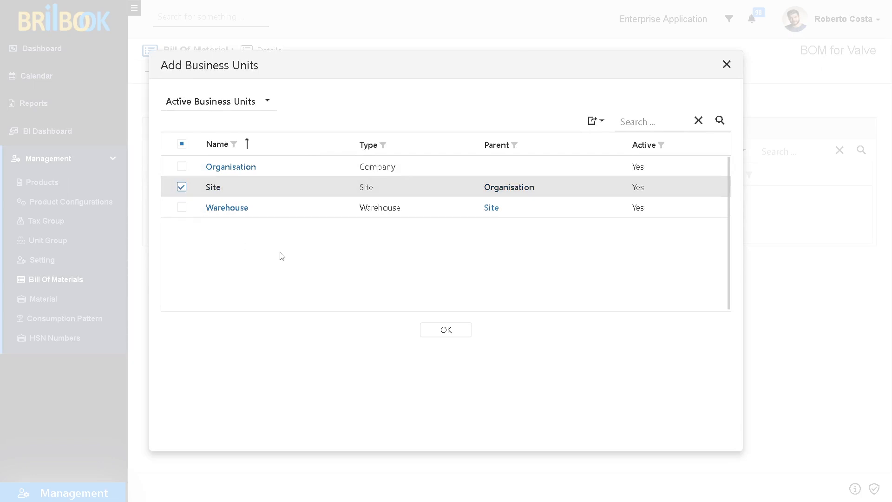
click(435, 333)
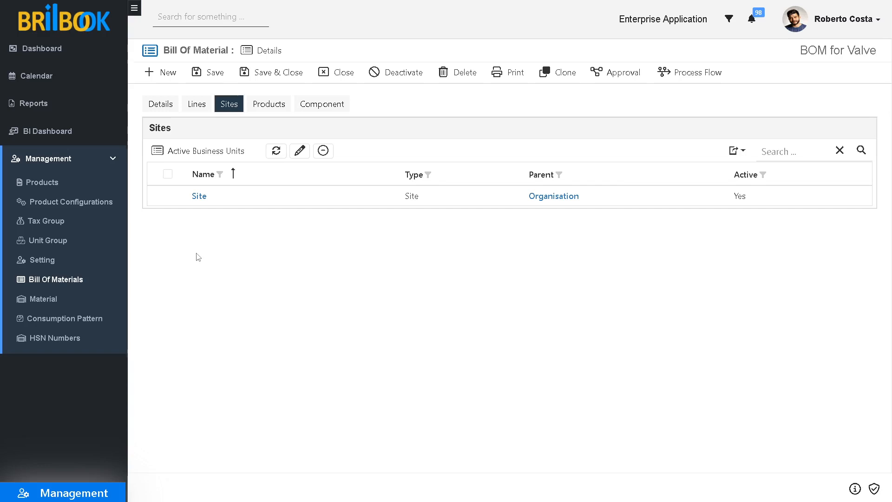
Add the products Angular Contact Ball Bearing, Ball valve, Bottle and Conical washer to BOM for Valve
click(269, 105)
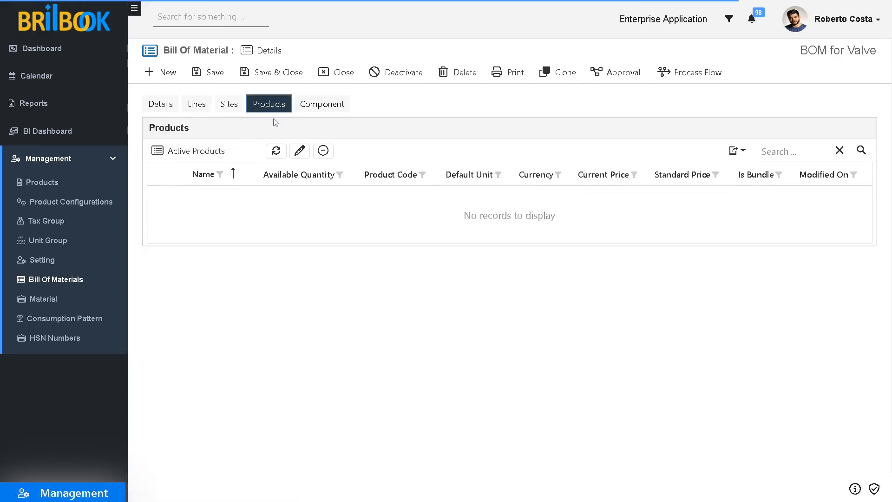
click(299, 154)
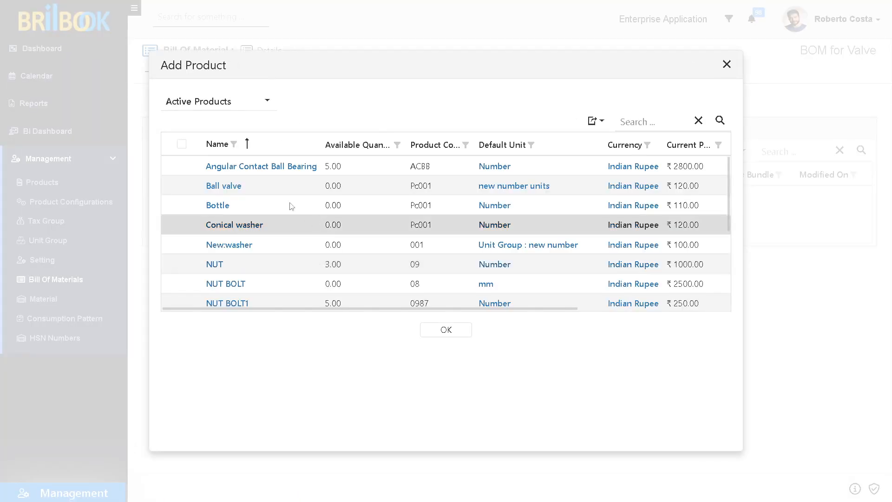
click(182, 167)
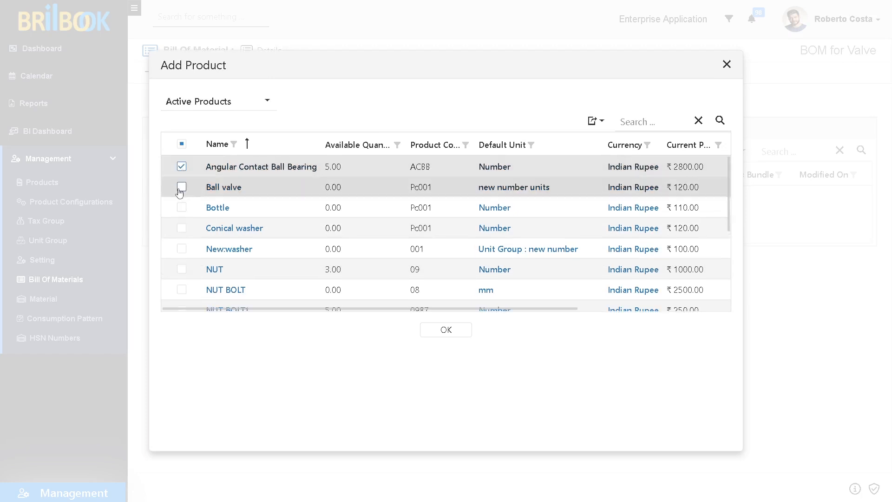
click(181, 187)
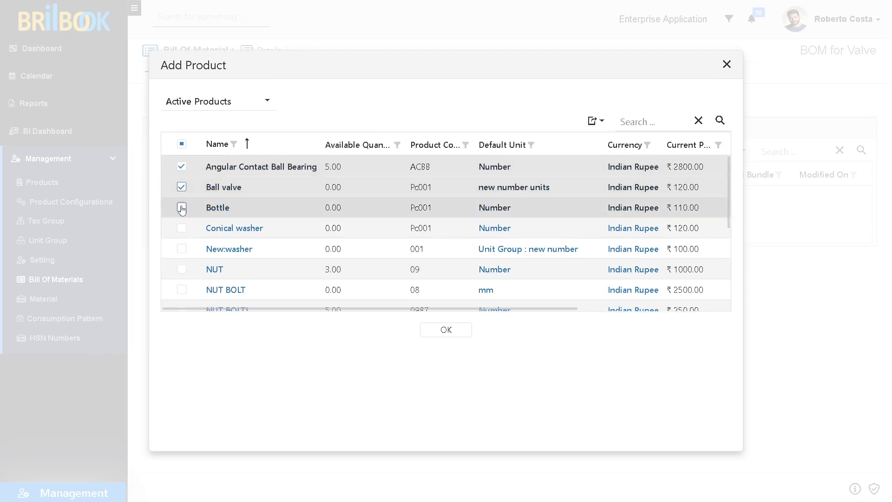
click(181, 208)
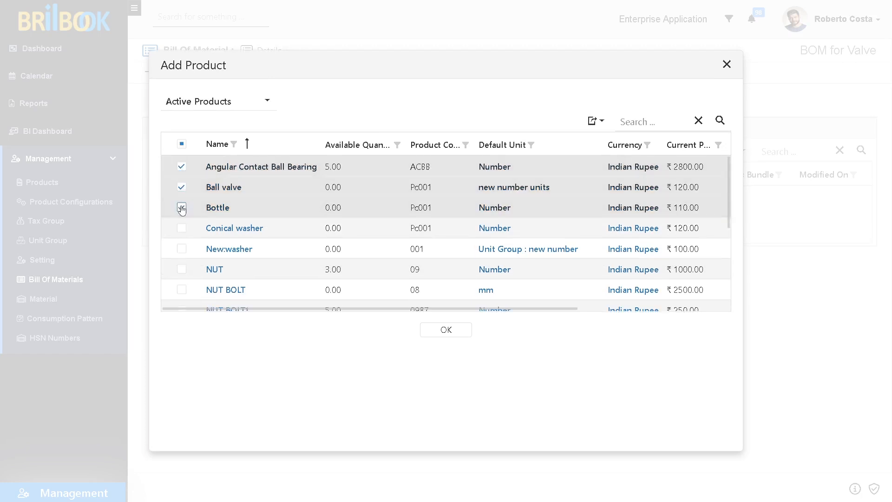
click(181, 229)
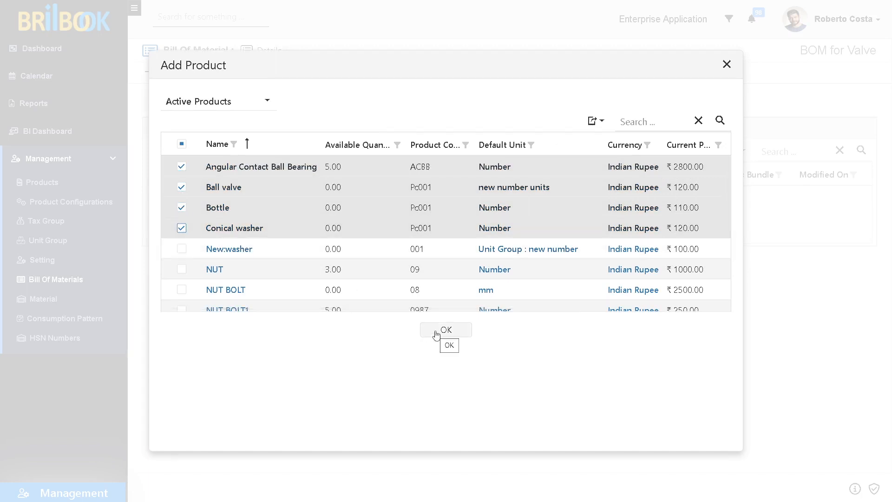
click(437, 330)
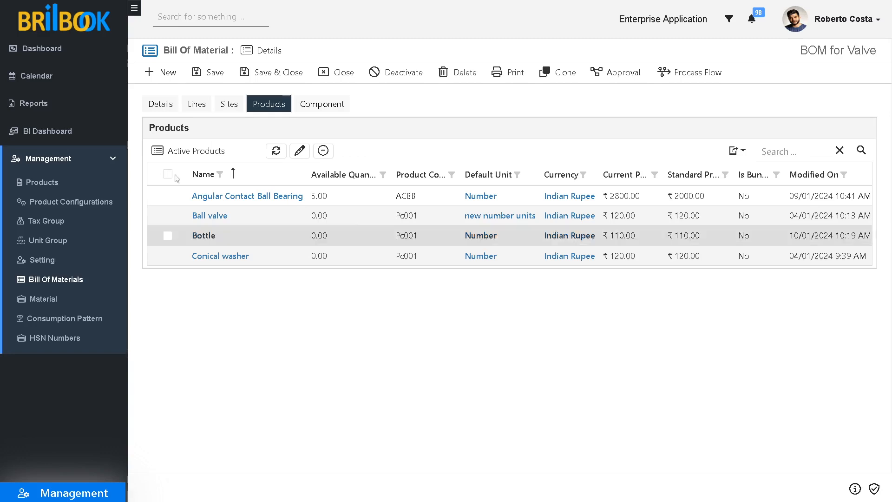
Submit BOM for Valve for approval from its details and check its status
click(162, 105)
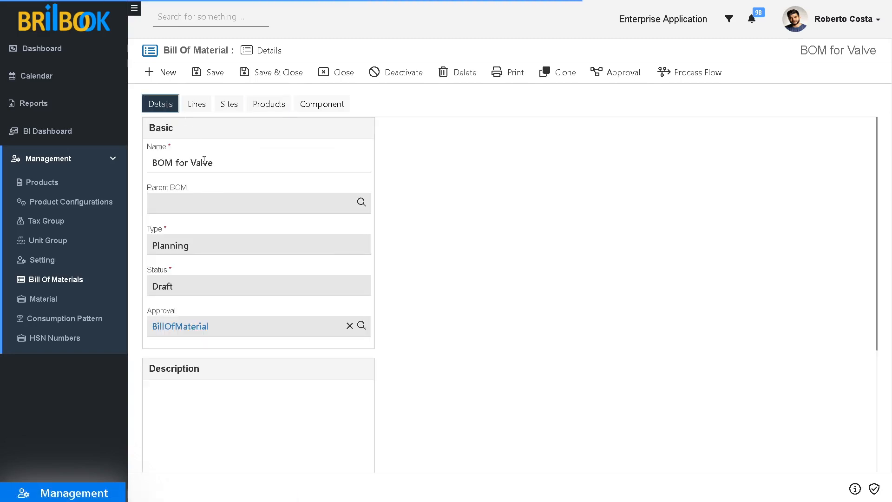
click(623, 77)
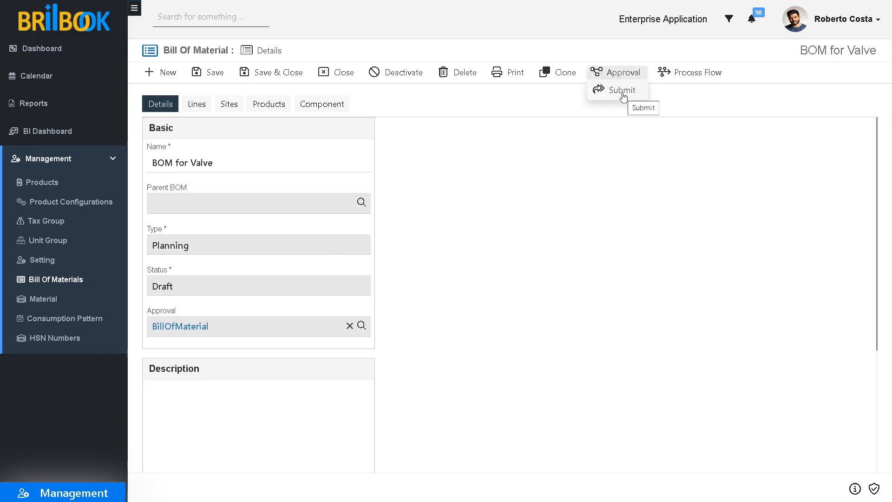
click(622, 92)
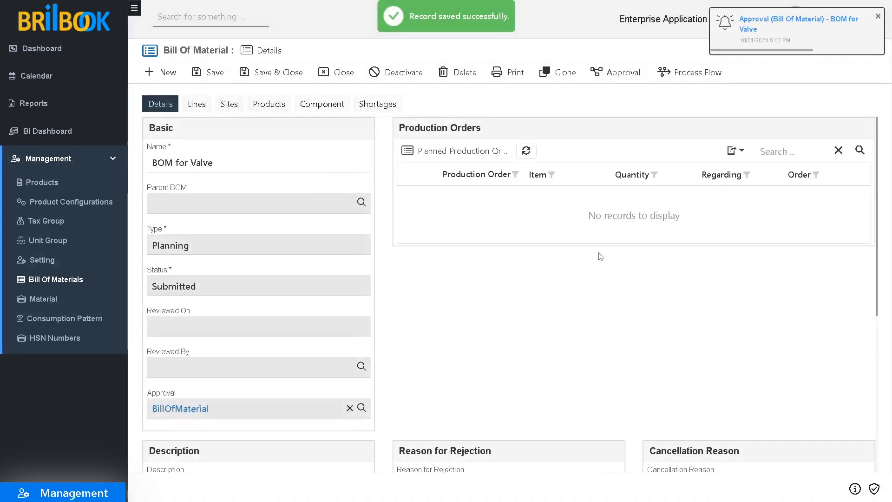
drag(219, 291, 149, 294)
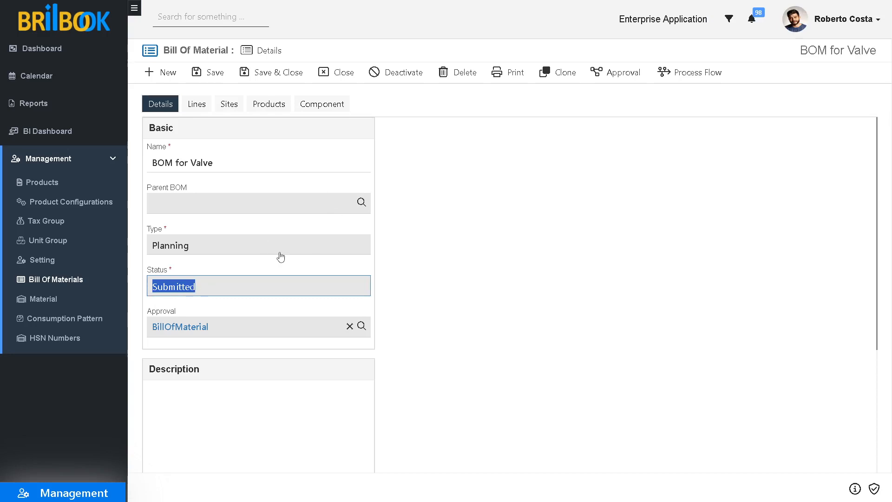
Approve the submitted BOM for Valve and check its status
click(633, 76)
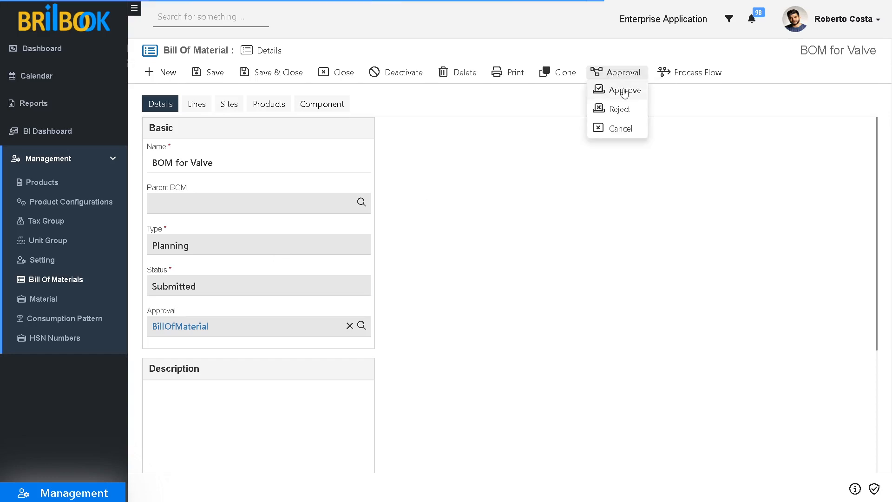
click(623, 92)
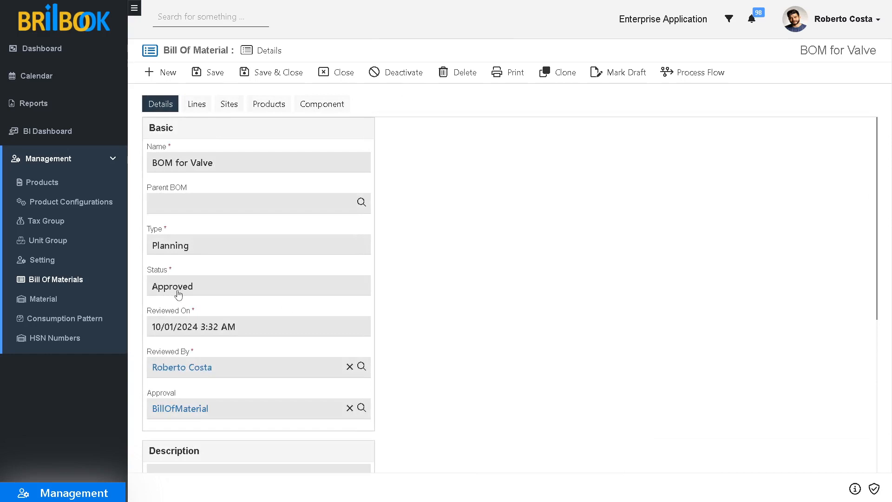
double_click(203, 290)
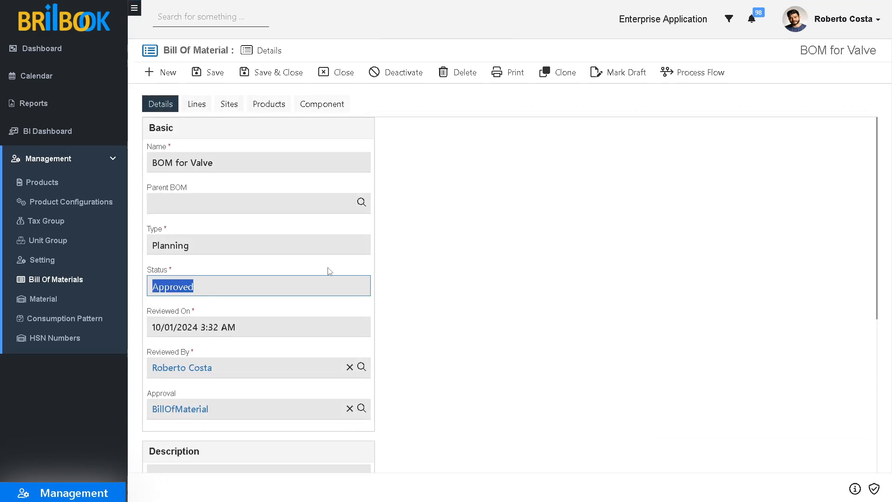
click(547, 226)
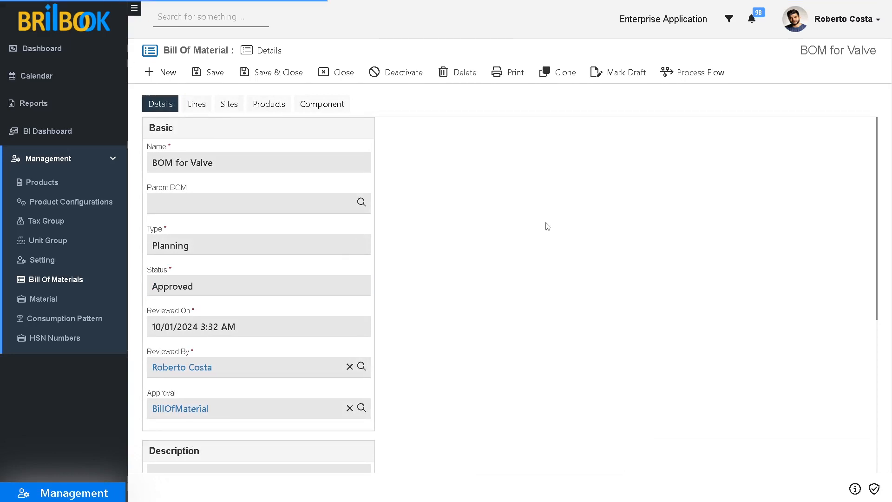